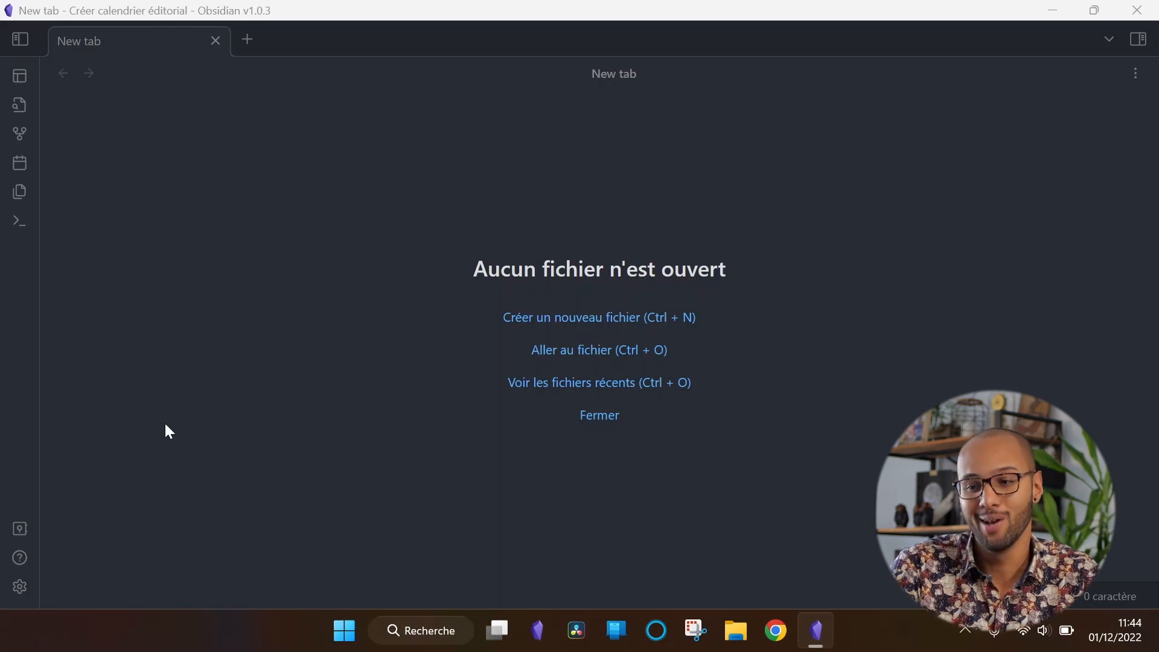
- In the community plugin settings (Modules complémentaires), turn restricted mode on, and turn it off again to activate community plugins
{"action": "left_click", "coordinate": [21, 586]}
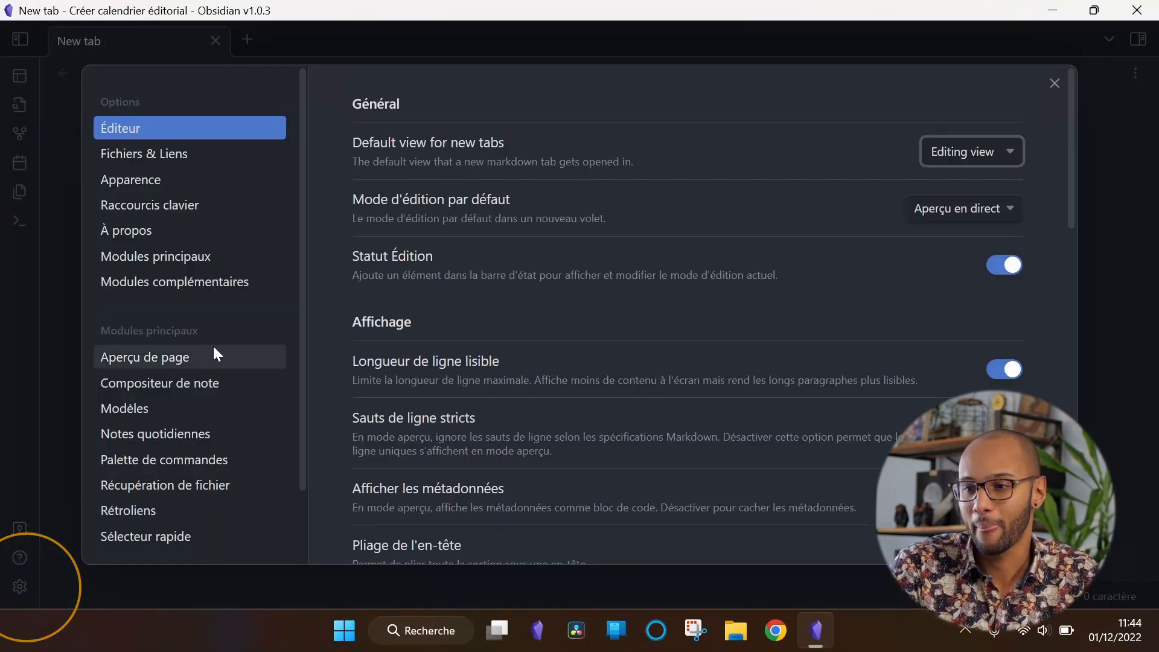
{"action": "left_click", "coordinate": [208, 291]}
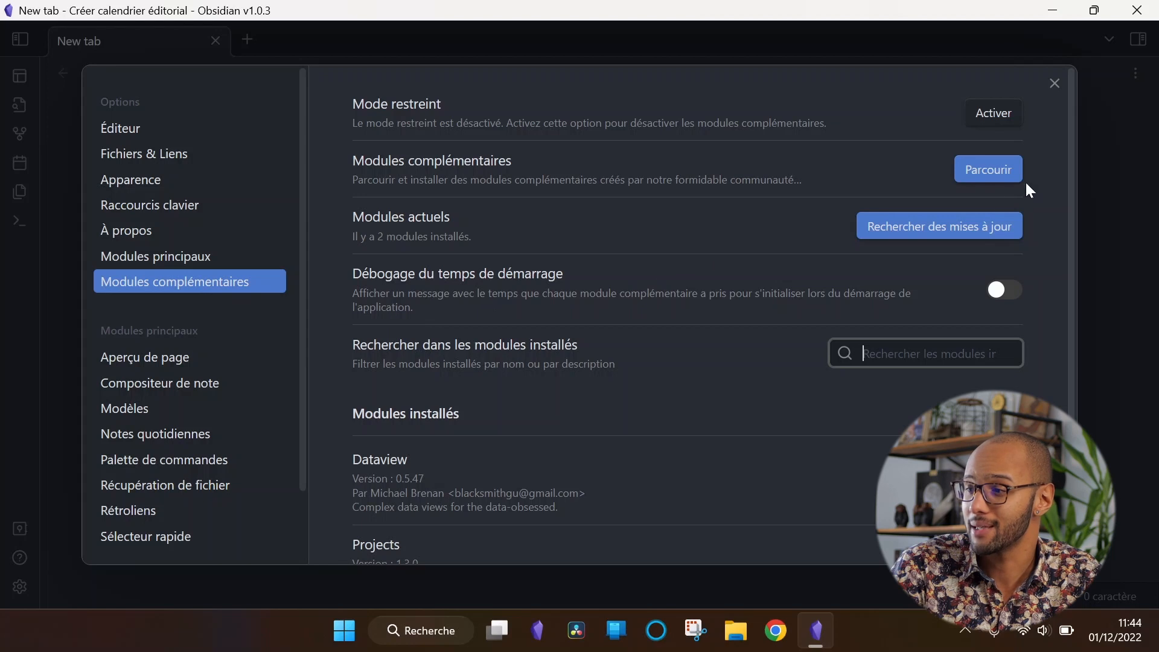
{"action": "left_click", "coordinate": [1004, 113]}
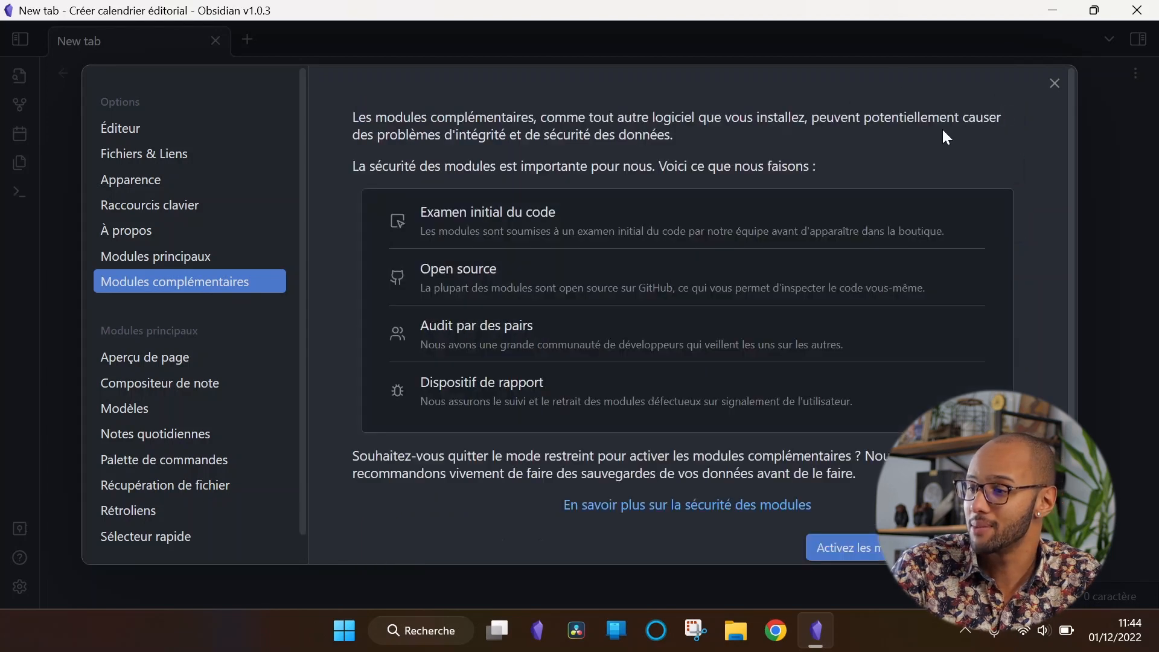
{"action": "left_click", "coordinate": [845, 548]}
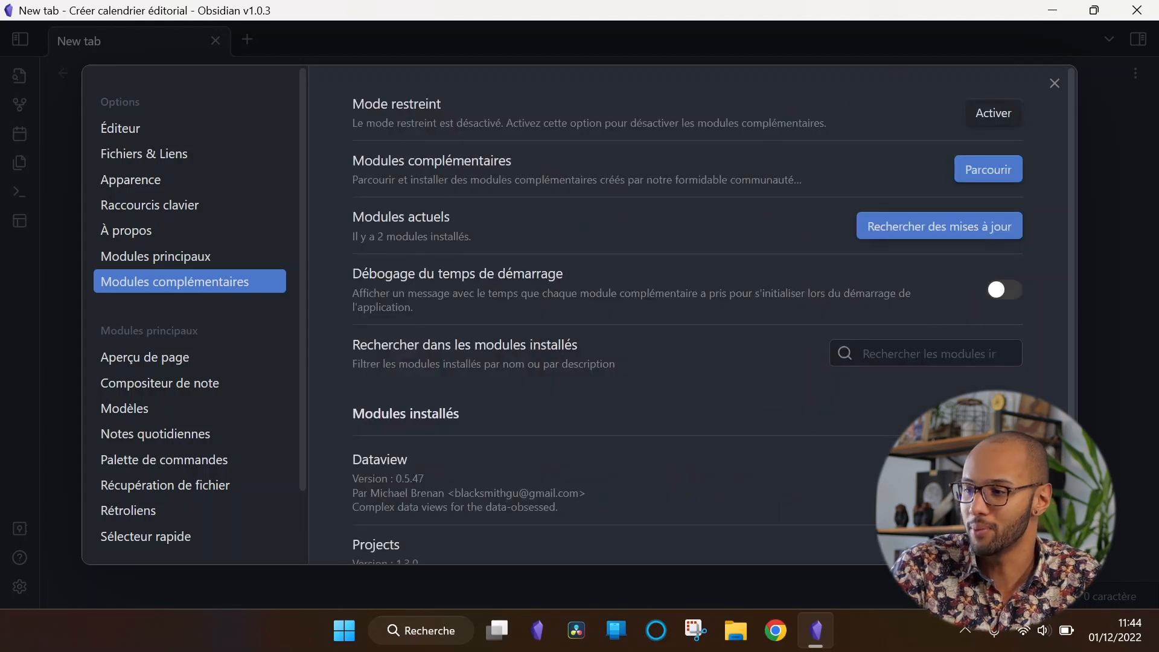
- Search the community plugin catalogue for "Project" and open the details of the Projects plugin
{"action": "left_click", "coordinate": [985, 174]}
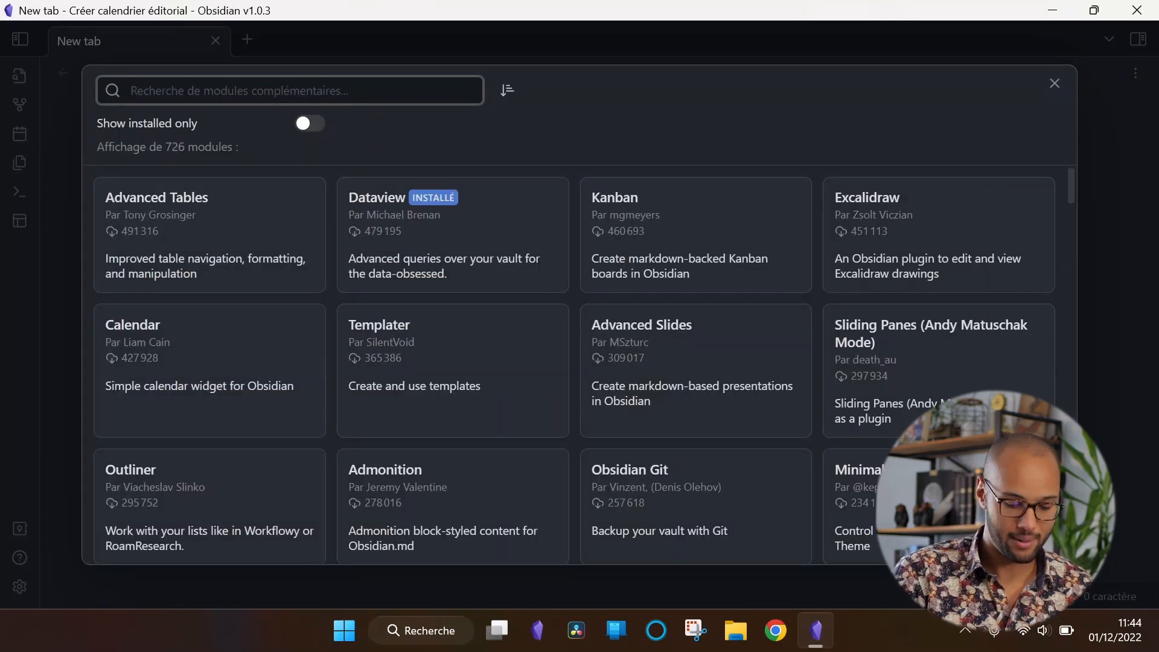
{"action": "type", "text": "Project"}
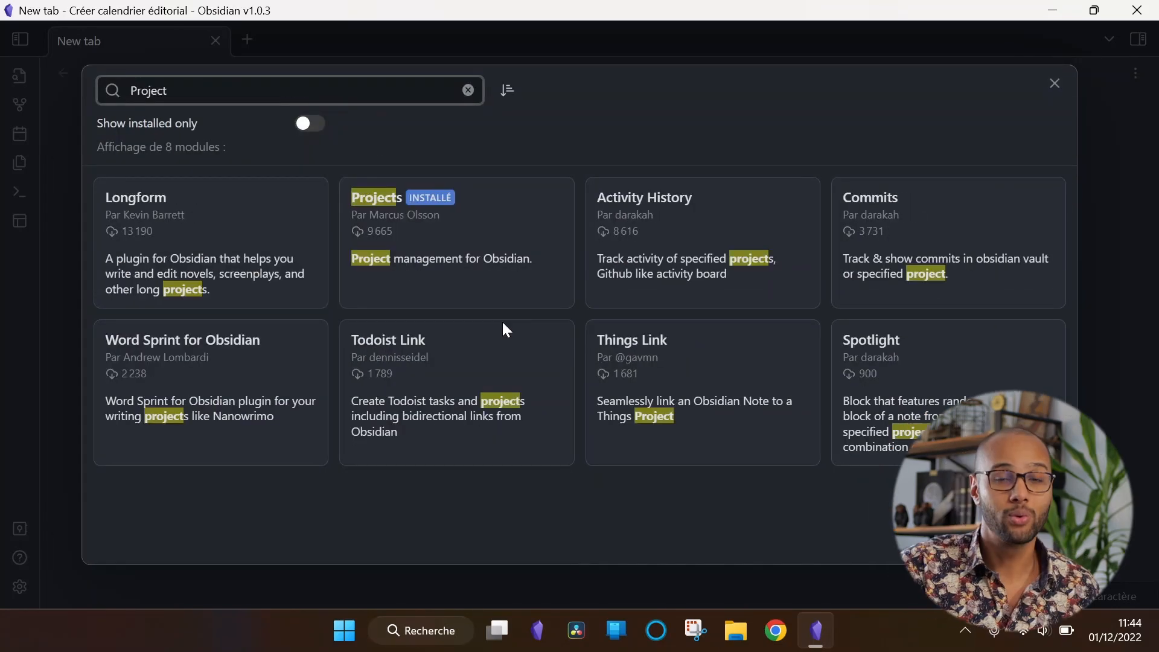
{"action": "left_click", "coordinate": [453, 227]}
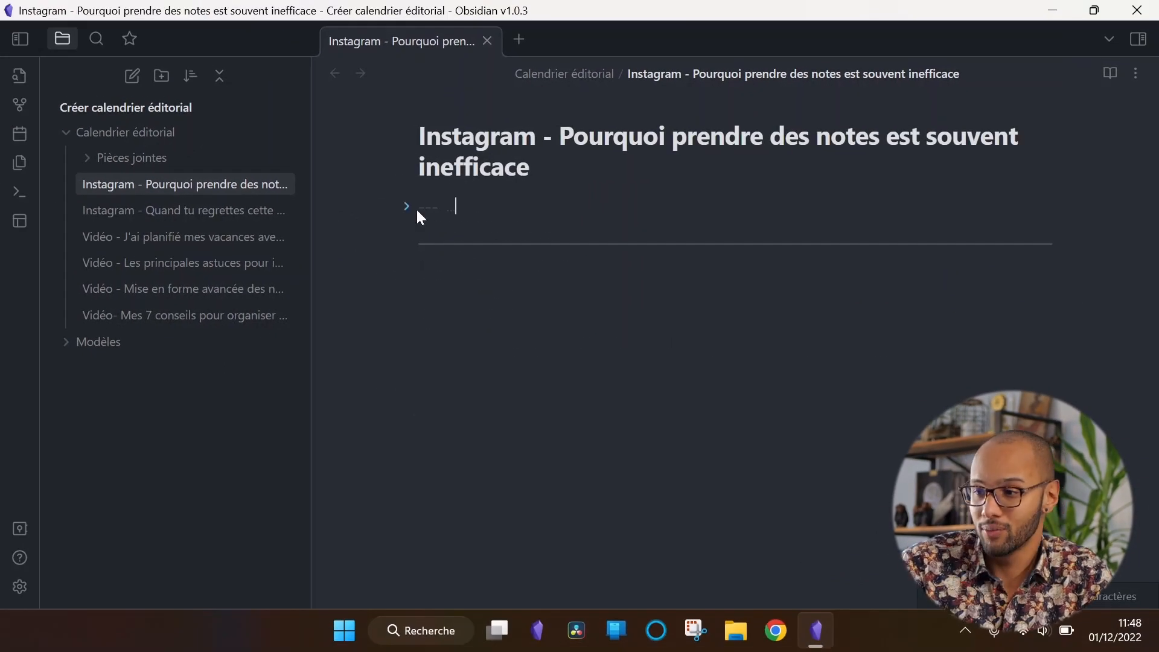
- Examine the metadata of the Instagram note, the "Vidéo - J'ai planifié mes vacances avec Obsidian" note and the "Instagram - Modèle" template
{"action": "left_click", "coordinate": [408, 208]}
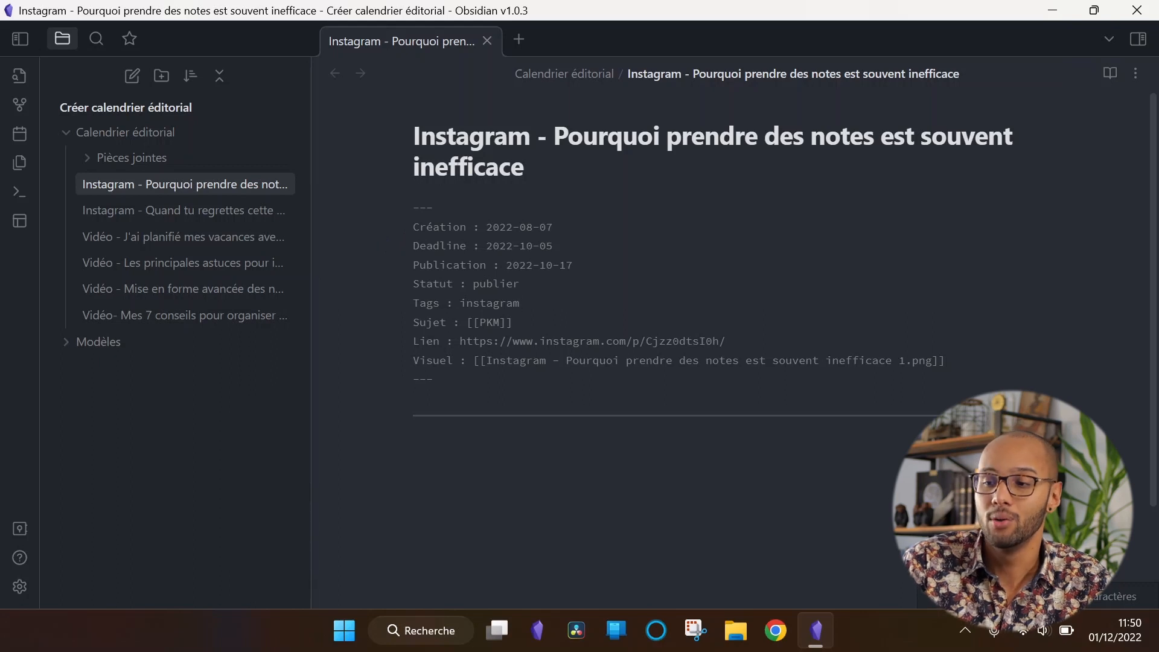
{"action": "left_click", "coordinate": [142, 241]}
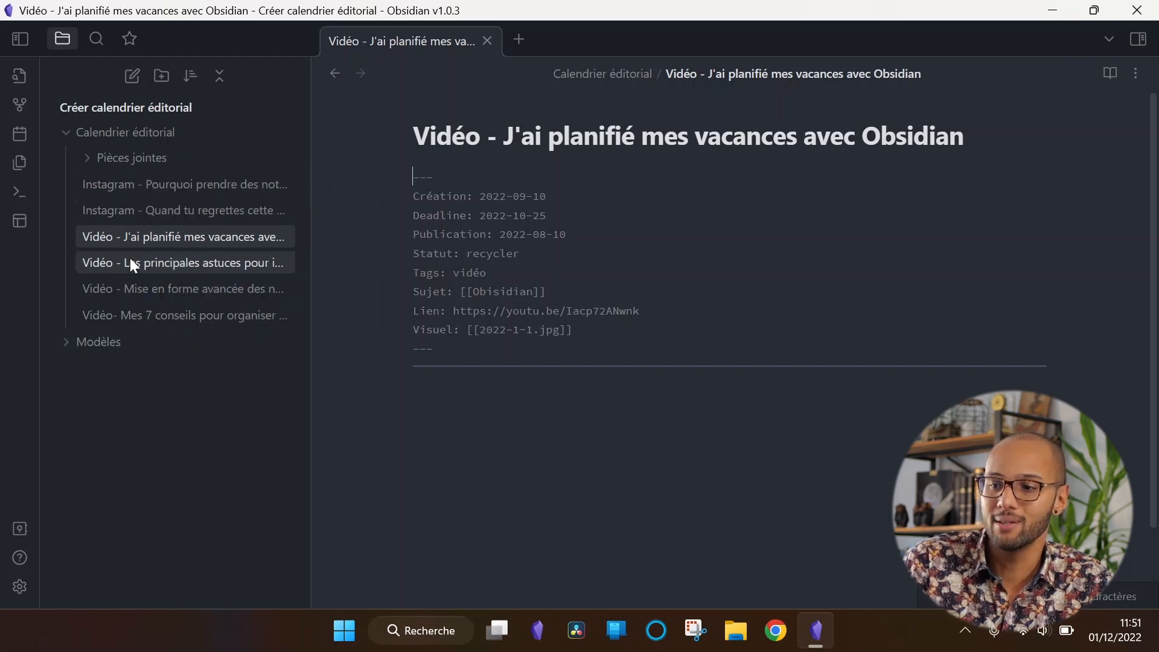
{"action": "left_click", "coordinate": [105, 340]}
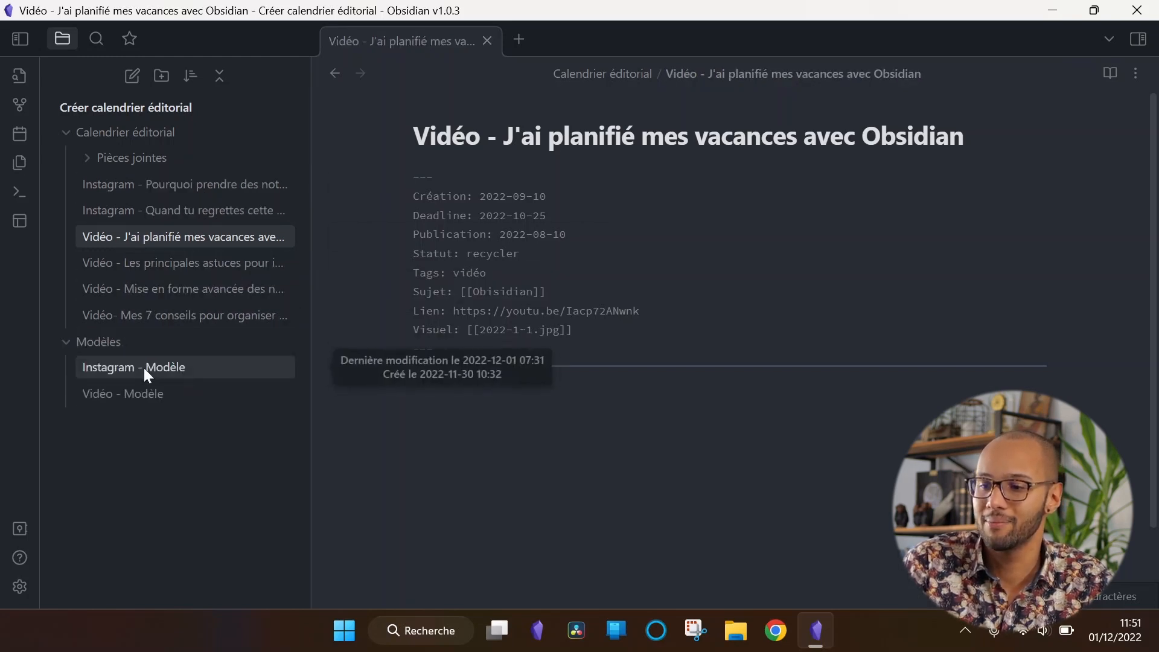
{"action": "left_click", "coordinate": [144, 368]}
{"action": "left_click", "coordinate": [143, 368]}
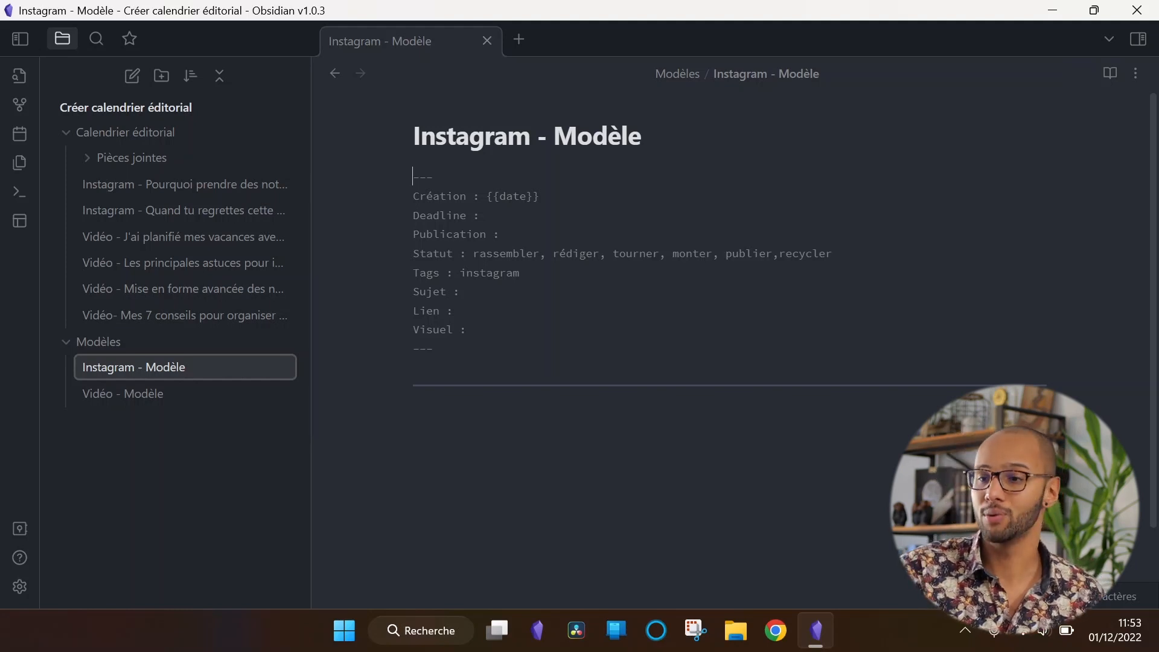
- Start a new project in Projects named "Vidéo calendrier édito" with the path "Calendrier éditorial", leaving the default note name empty
{"action": "left_click", "coordinate": [19, 222]}
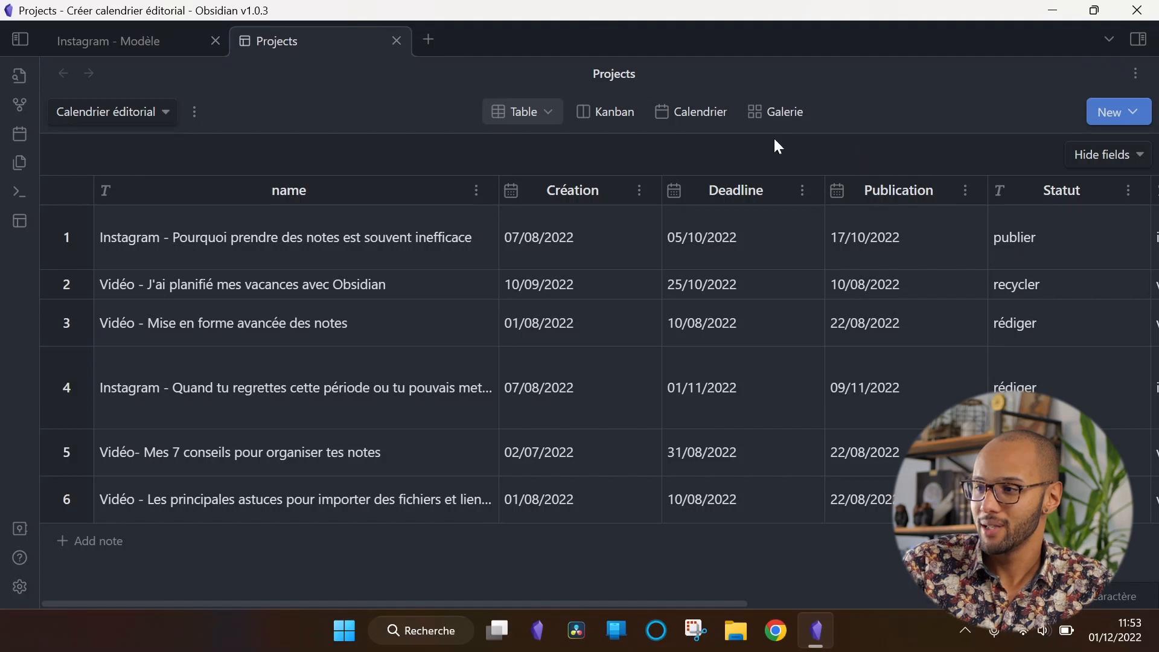
{"action": "left_click", "coordinate": [1133, 113]}
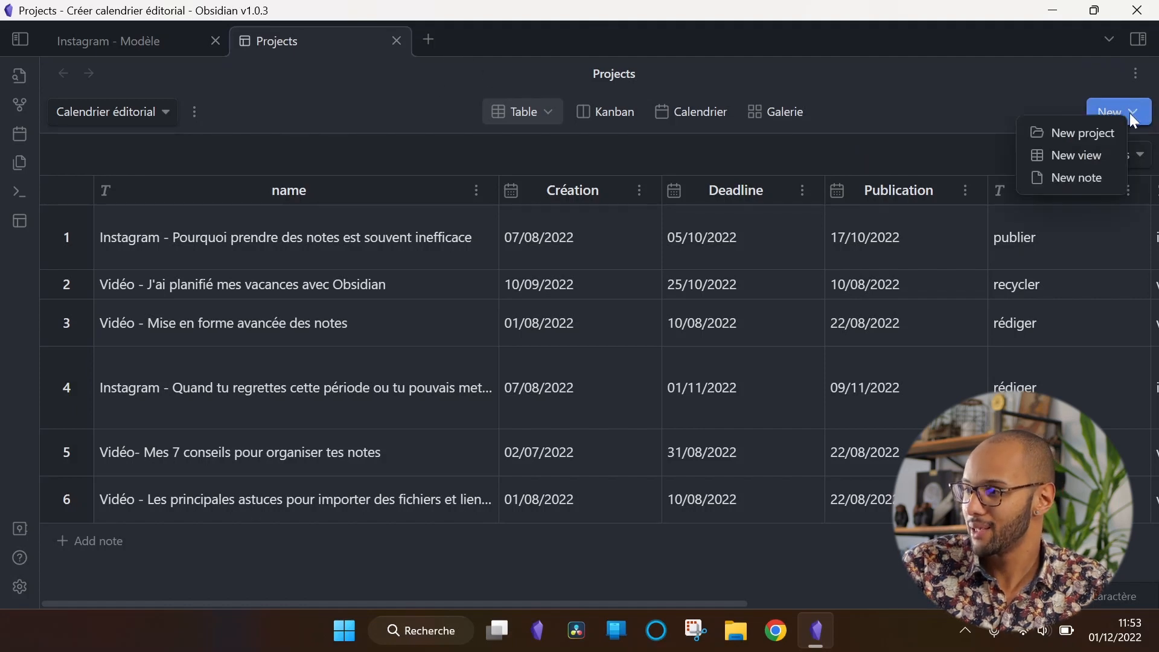
{"action": "left_click", "coordinate": [1098, 131]}
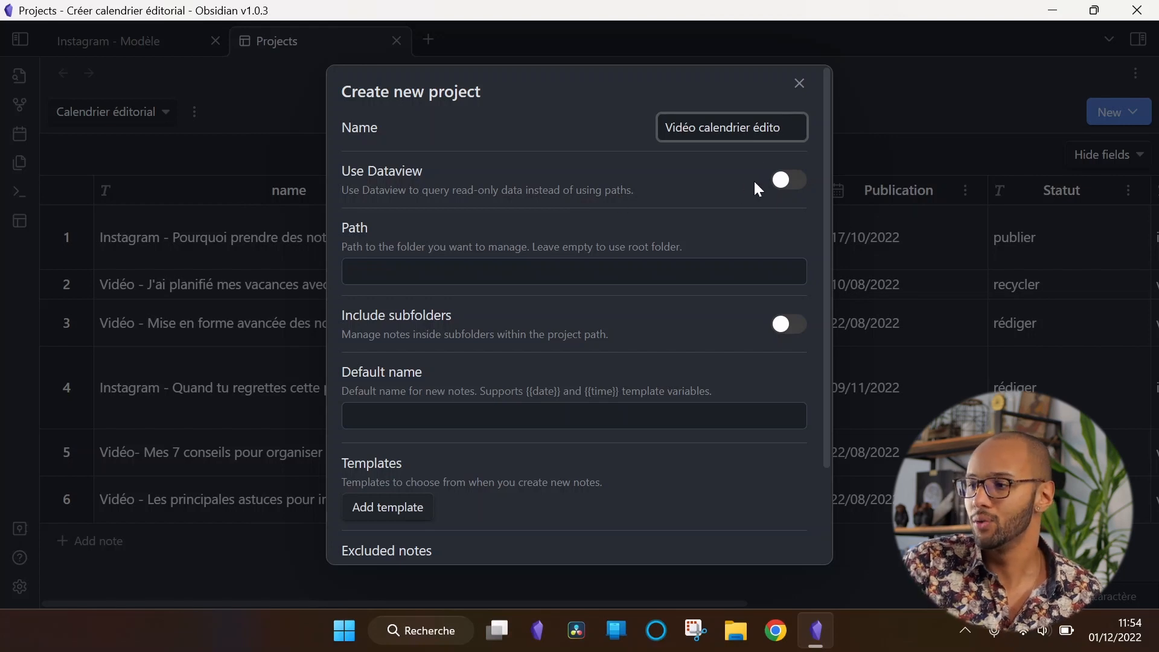
{"action": "left_click", "coordinate": [503, 276]}
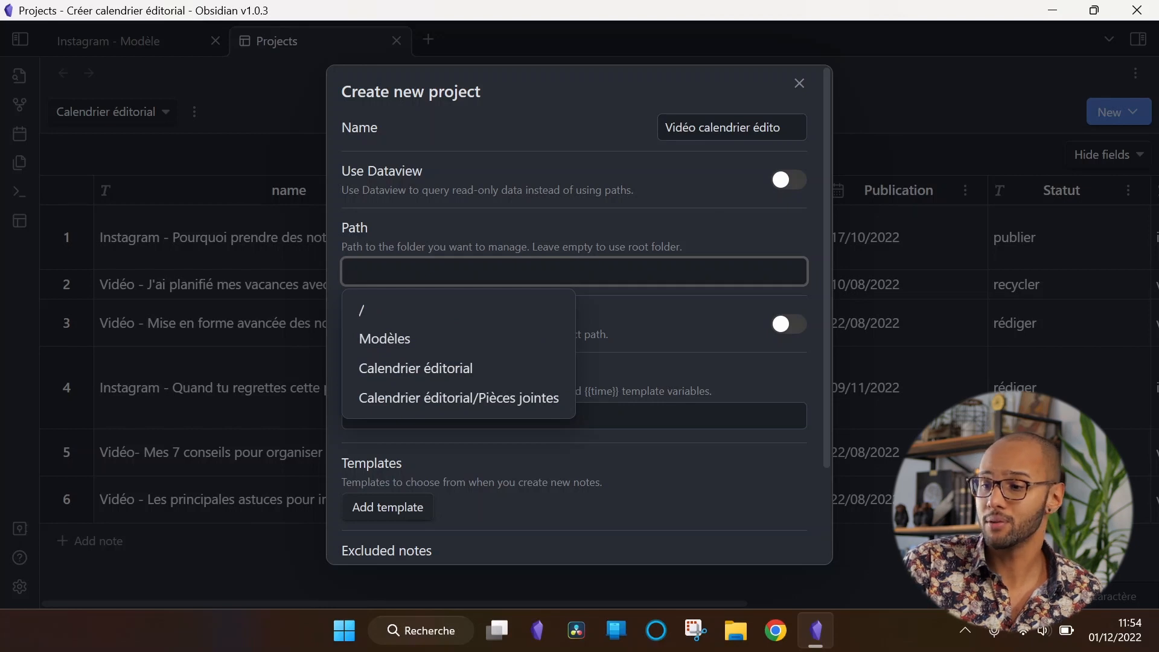
{"action": "left_click", "coordinate": [516, 368]}
{"action": "scroll", "coordinate": [742, 311], "scroll_direction": "down", "scroll_amount": 2}
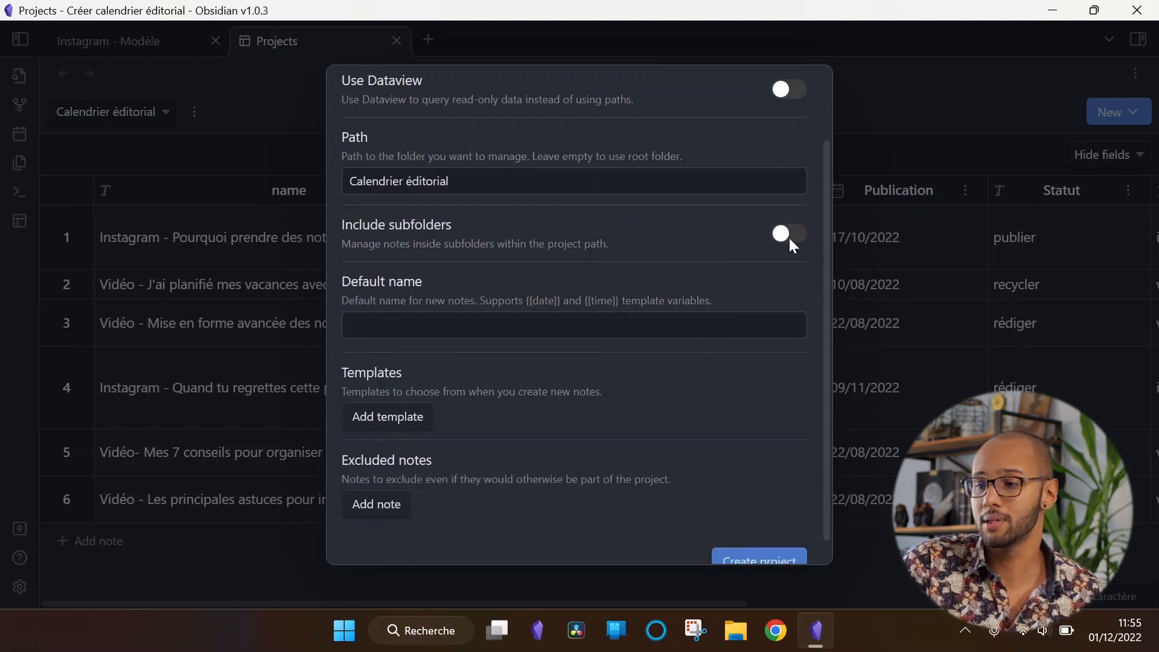
{"action": "left_click", "coordinate": [724, 326]}
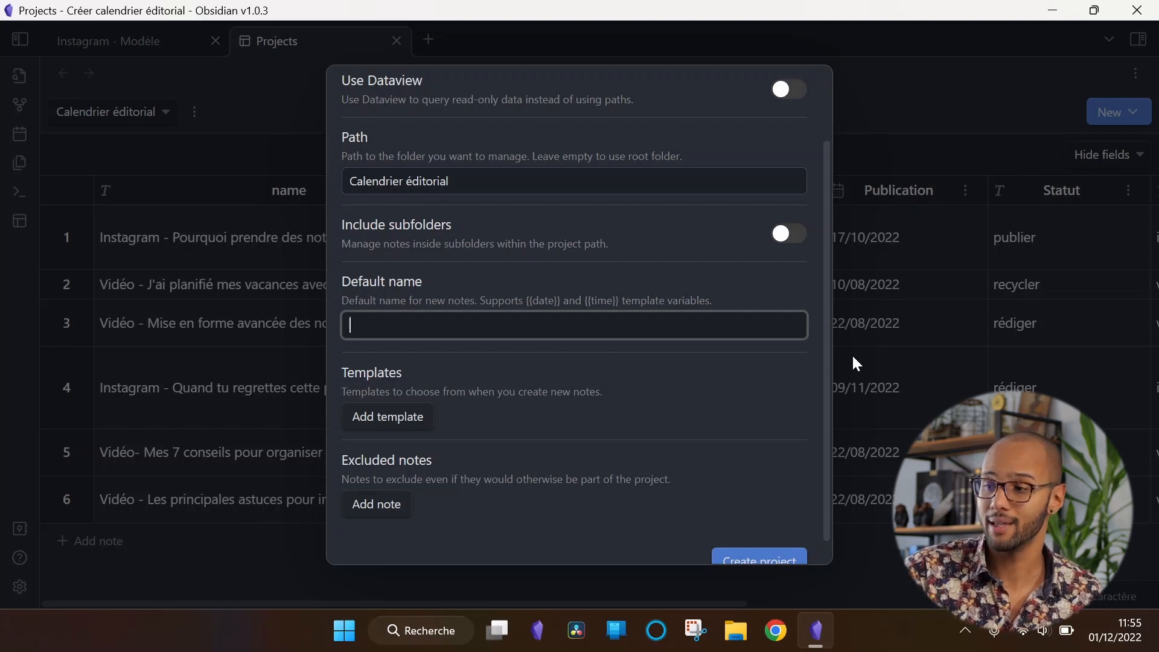
- Add "Modèles/Vidéo - Modèle.md" and "Modèles/Instagram - Modèle.md" as the new project's note templates
{"action": "scroll", "coordinate": [581, 311], "scroll_direction": "down", "scroll_amount": 1}
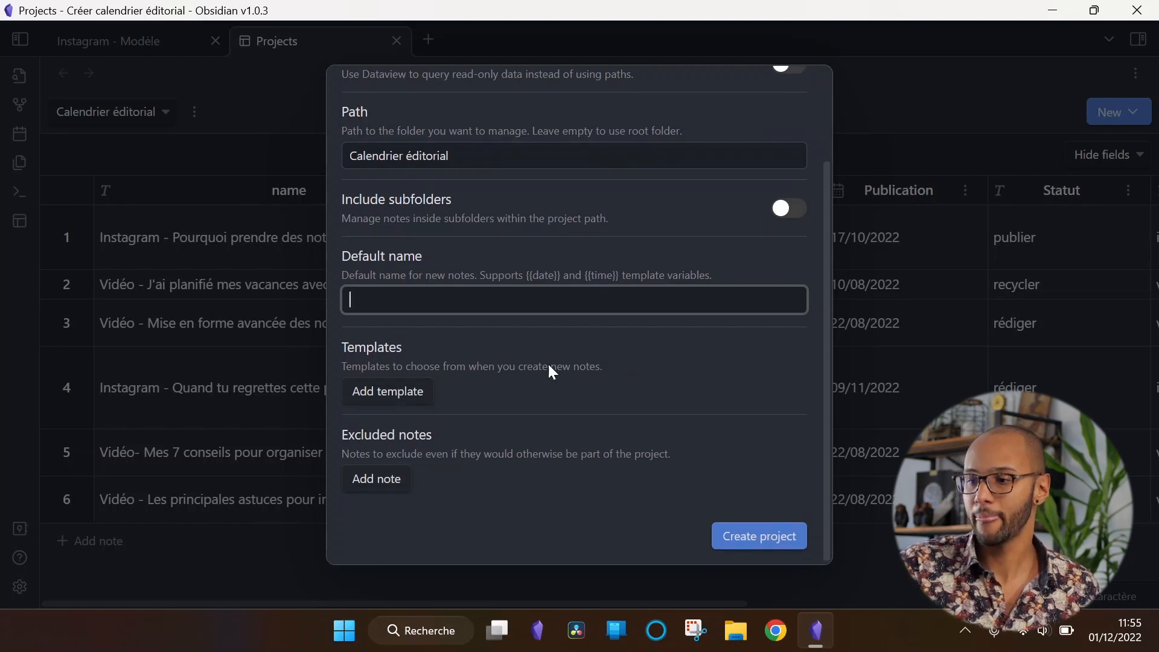
{"action": "left_click", "coordinate": [405, 392]}
{"action": "left_click", "coordinate": [509, 387]}
{"action": "type", "text": "mod"}
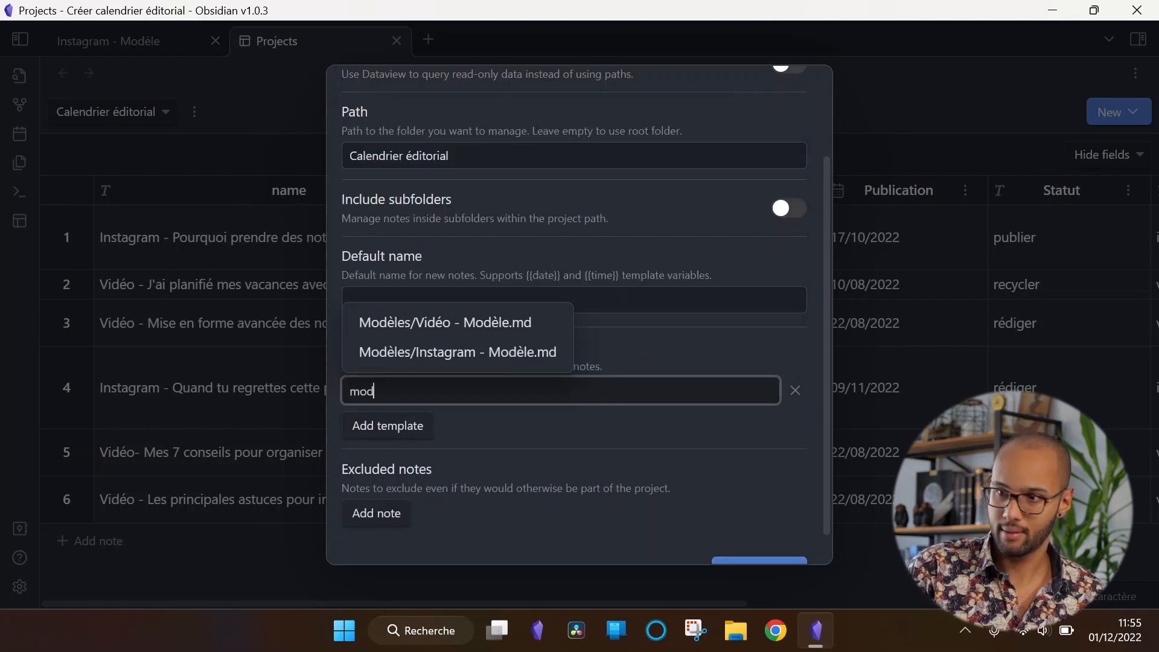
{"action": "left_click", "coordinate": [457, 324]}
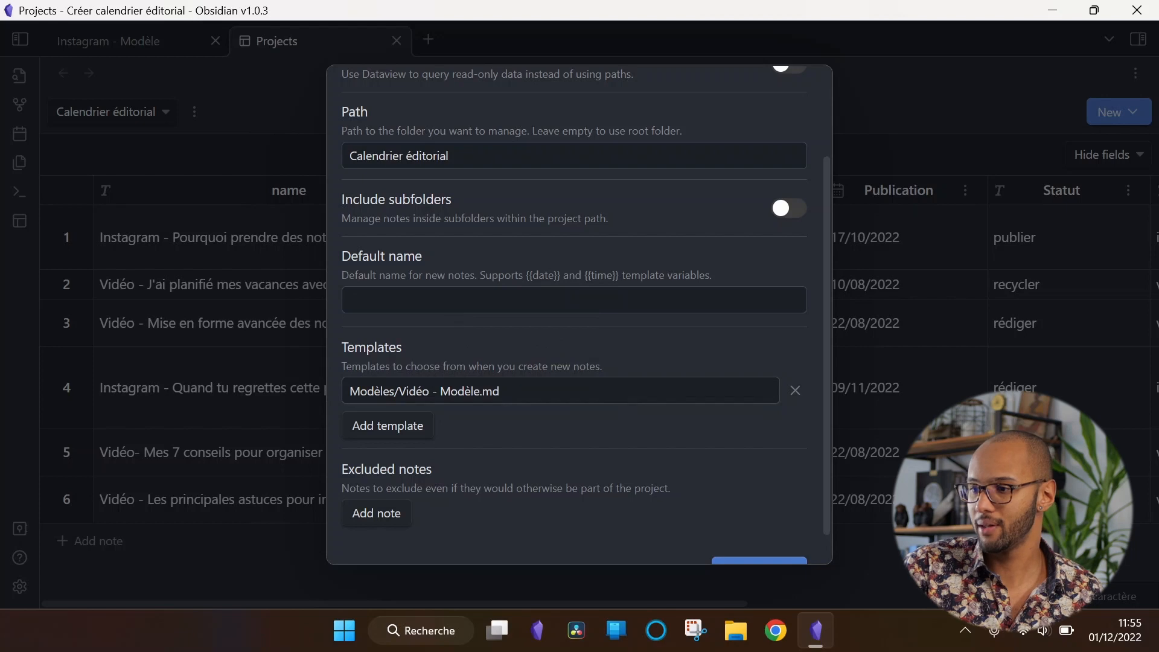
{"action": "left_click", "coordinate": [407, 424]}
{"action": "left_click", "coordinate": [408, 425]}
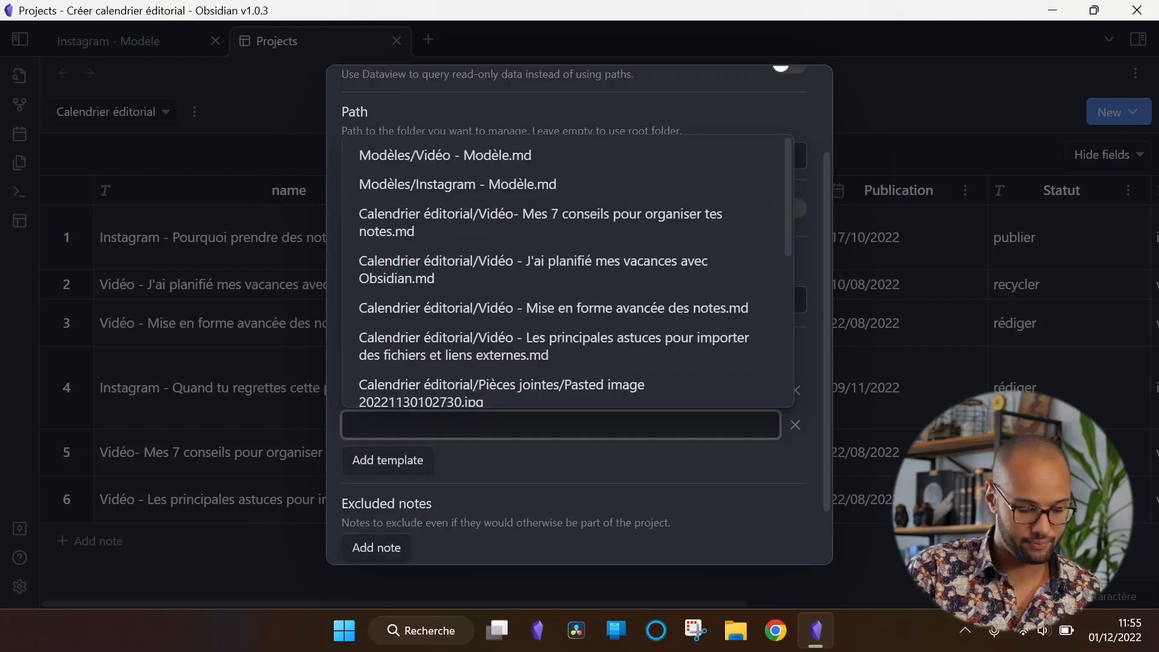
{"action": "type", "text": "instagrm"}
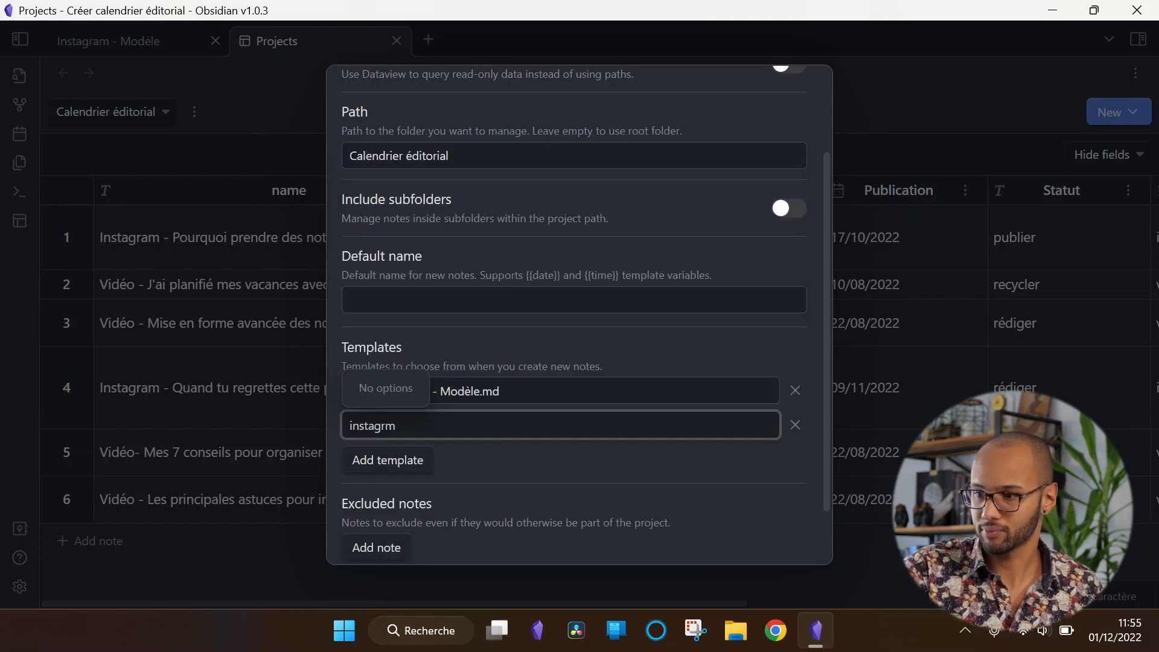
{"action": "key", "text": "BackSpace"}
{"action": "key", "text": "BackSpace"}
{"action": "left_click", "coordinate": [469, 208]}
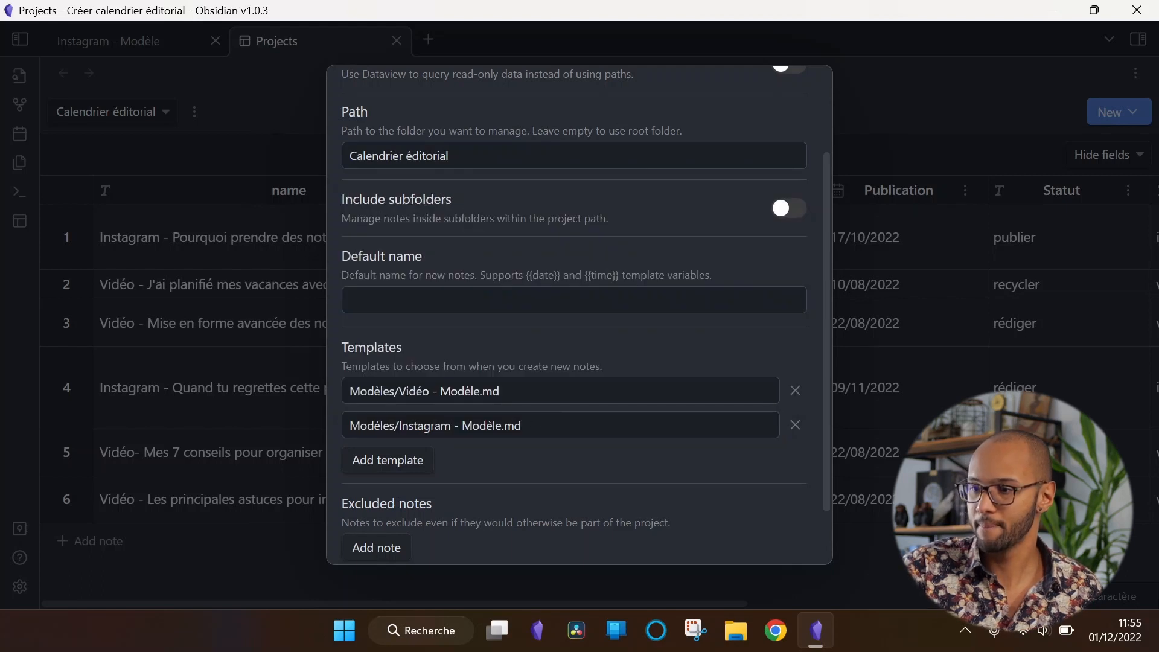
- Exclude the notes "Modèles/Vidéo - Modèle.md" and "Modèles/Instagram - Modèle.md" from the project, and create the project
{"action": "scroll", "coordinate": [461, 483], "scroll_direction": "down", "scroll_amount": 2}
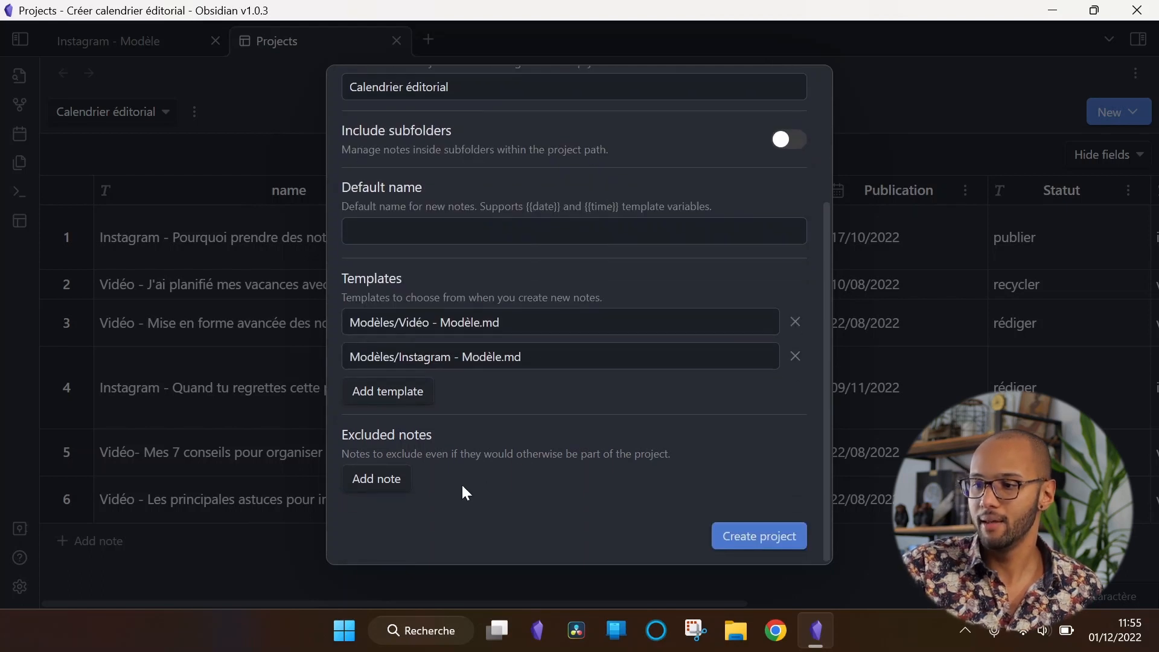
{"action": "left_click", "coordinate": [398, 479]}
{"action": "left_click", "coordinate": [389, 512]}
{"action": "left_click", "coordinate": [414, 478]}
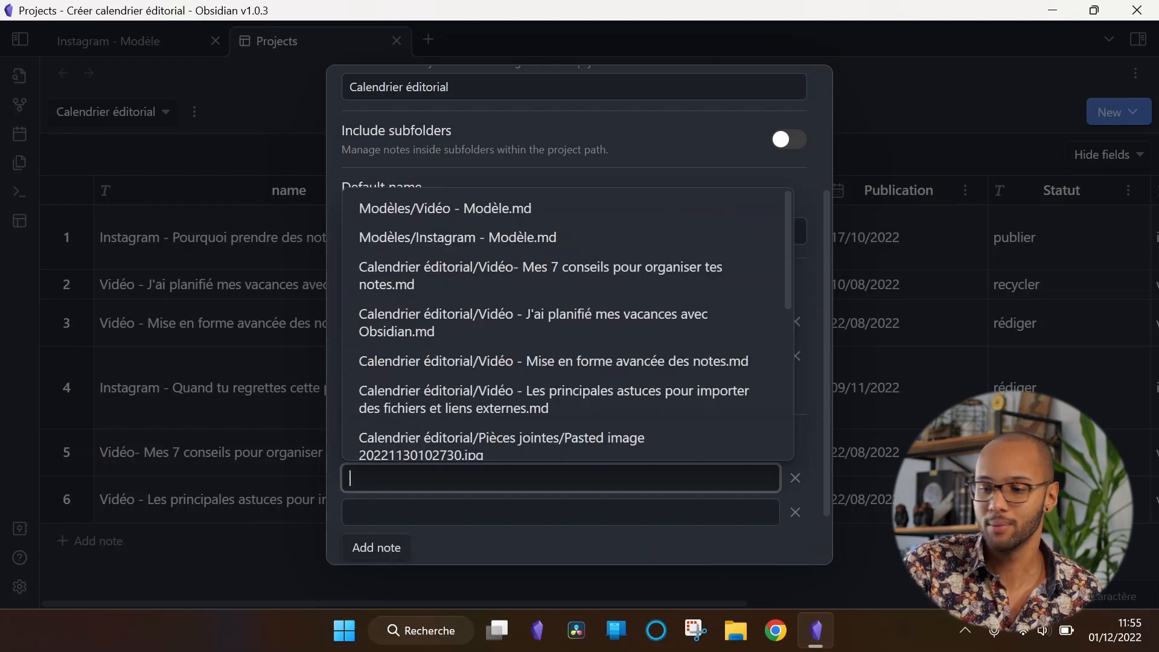
{"action": "type", "text": "mod"}
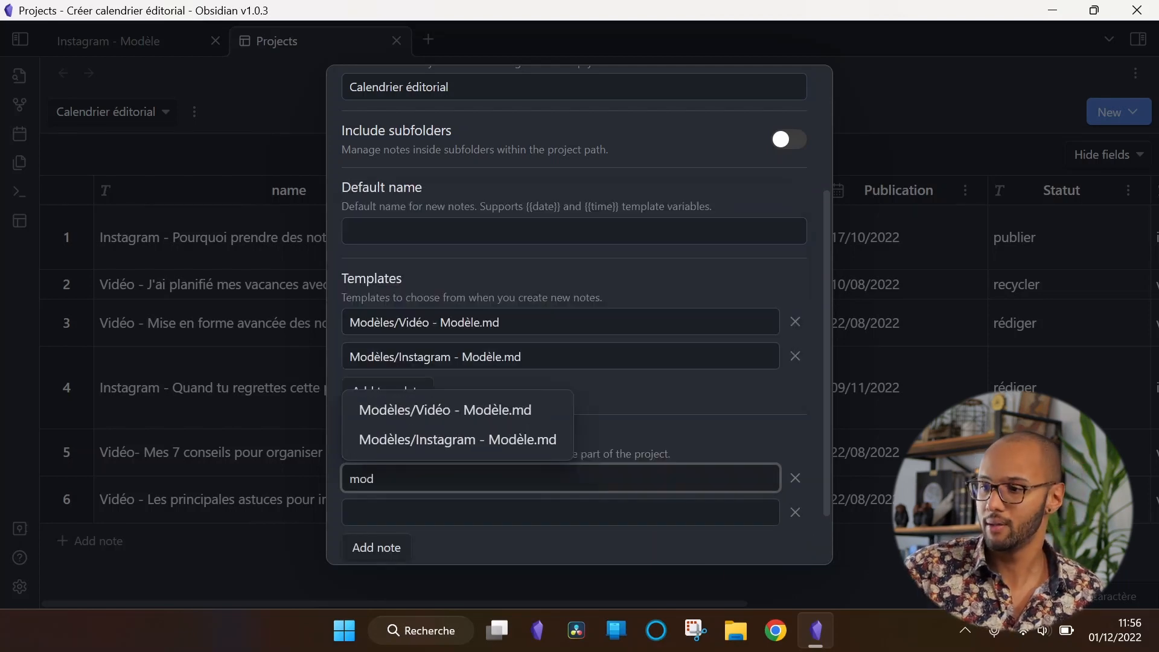
{"action": "left_click", "coordinate": [445, 410]}
{"action": "left_click", "coordinate": [422, 512]}
{"action": "type", "text": "inst"}
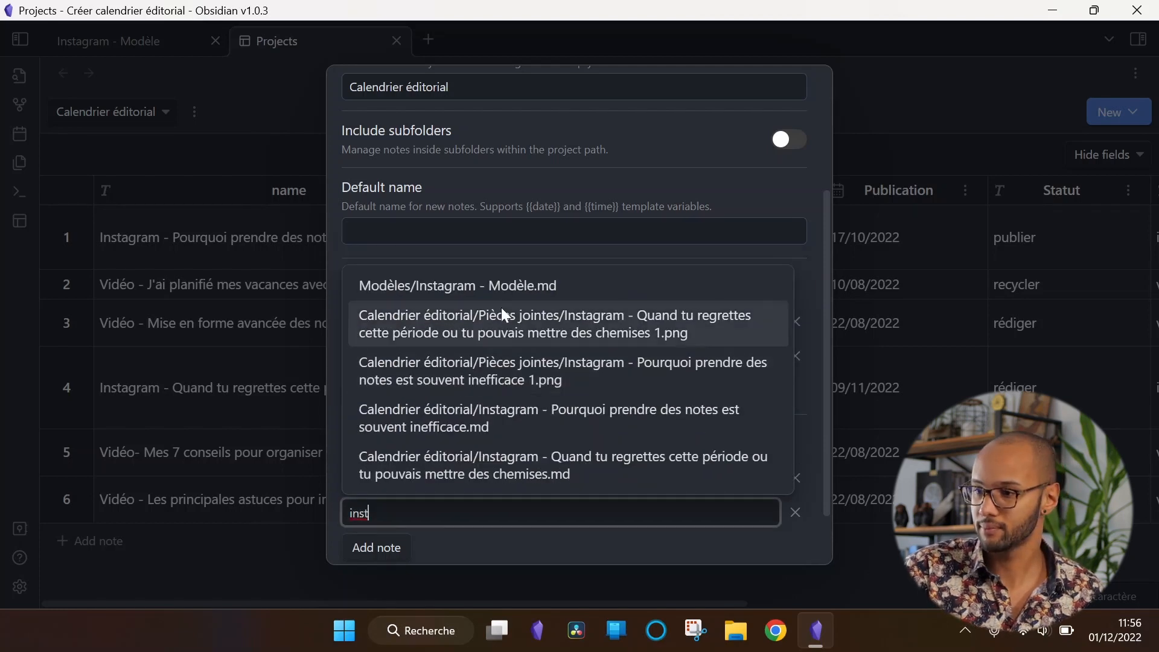
{"action": "left_click", "coordinate": [501, 283]}
{"action": "scroll", "coordinate": [450, 436], "scroll_direction": "down", "scroll_amount": 2}
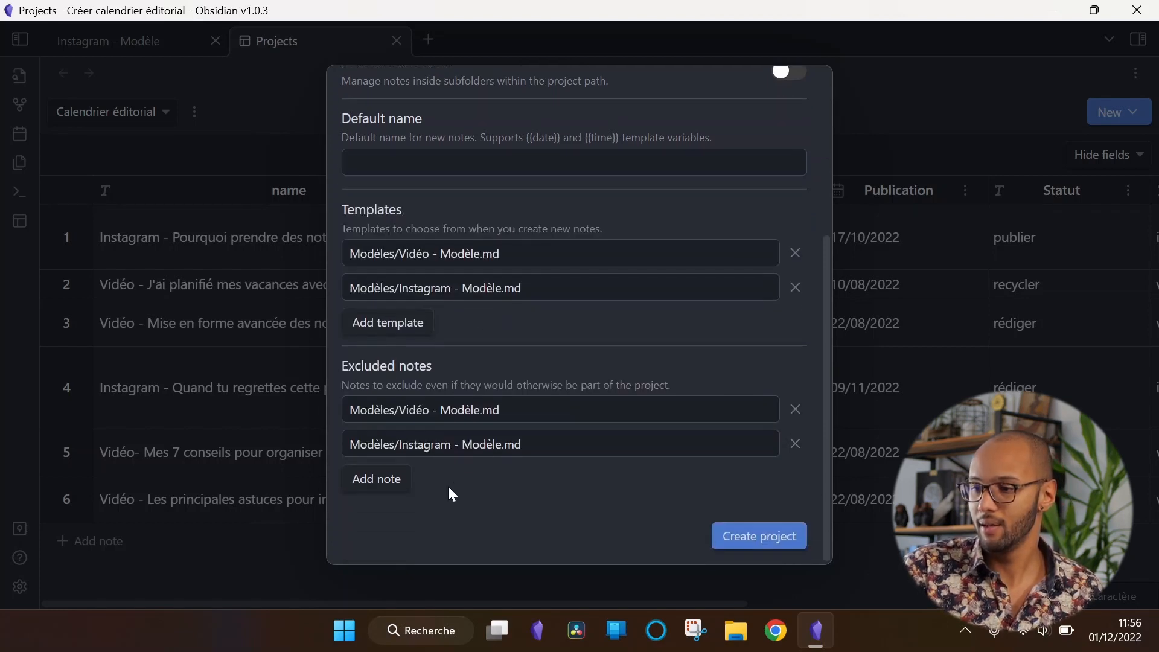
{"action": "left_click", "coordinate": [729, 534]}
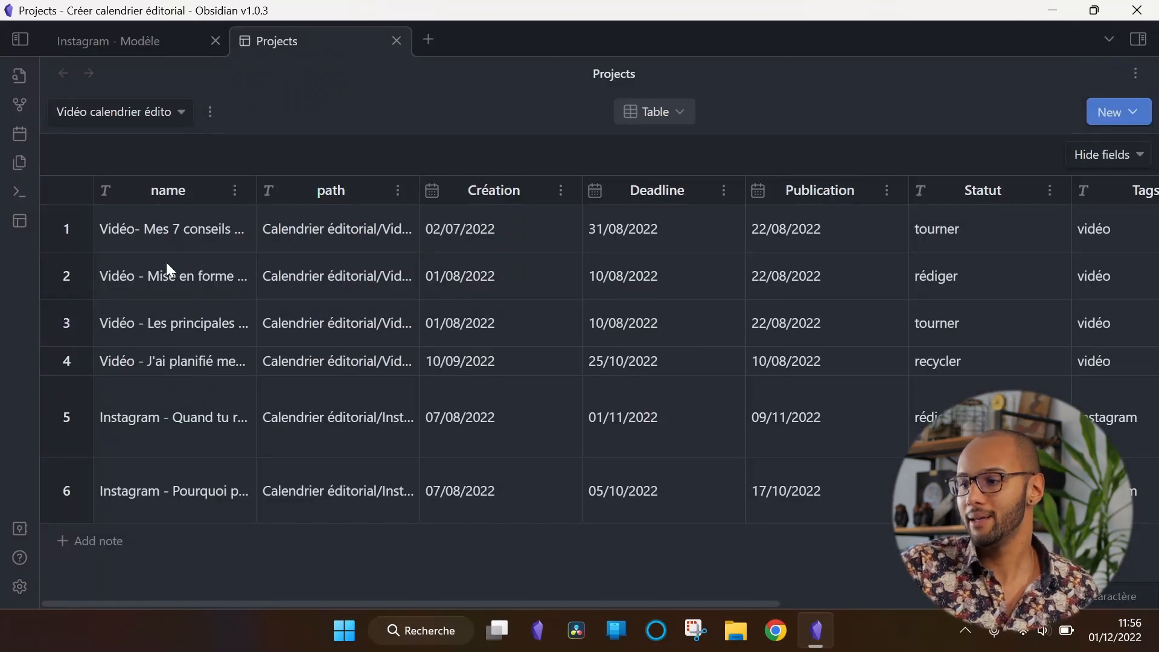
- Show the note "Vidéo- Mes 7 conseils pour organiser tes notes" in a split beside the project table, and close the extra tabs
{"action": "left_click", "coordinate": [68, 229]}
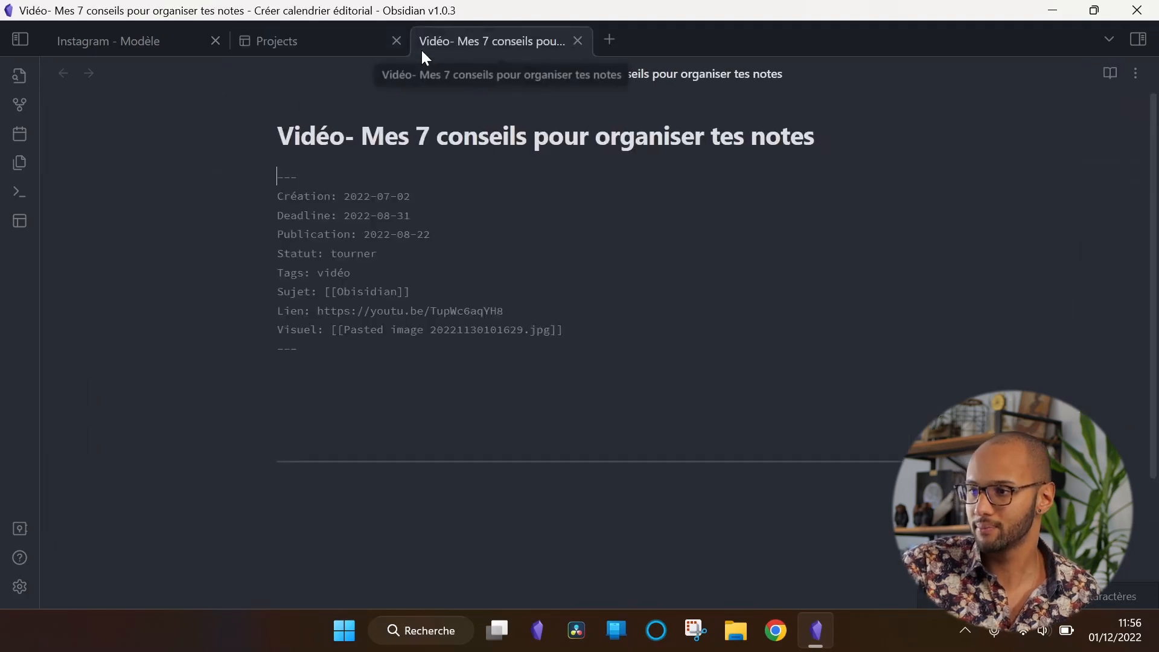
{"action": "right_click", "coordinate": [490, 44]}
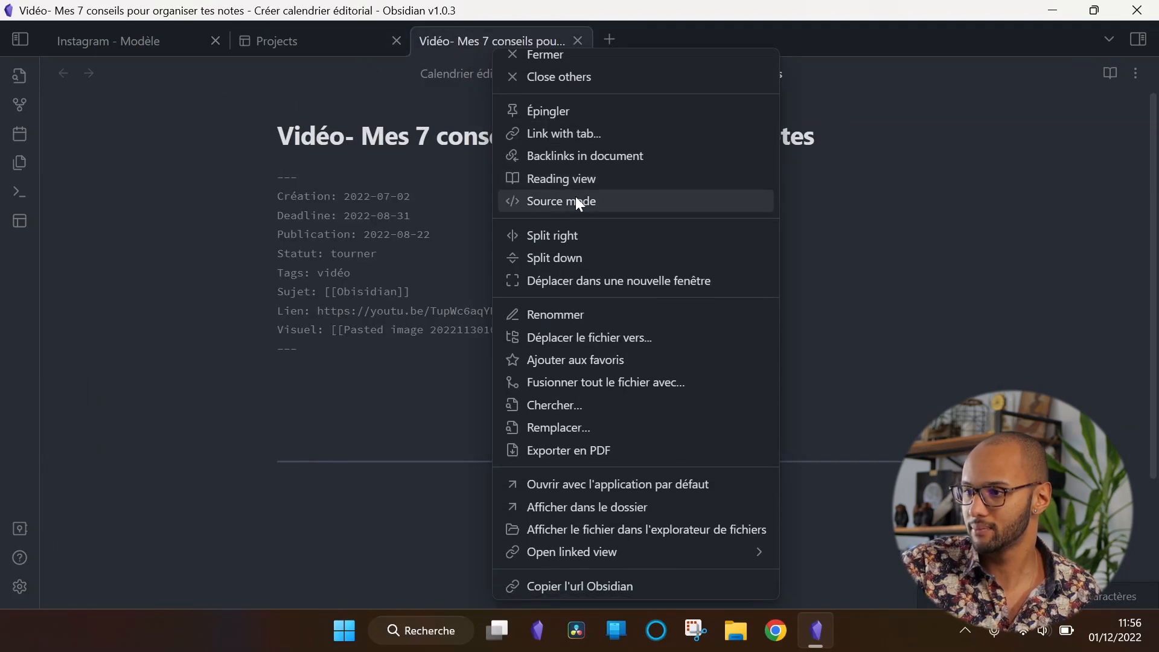
{"action": "left_click", "coordinate": [571, 239]}
{"action": "left_click", "coordinate": [509, 43]}
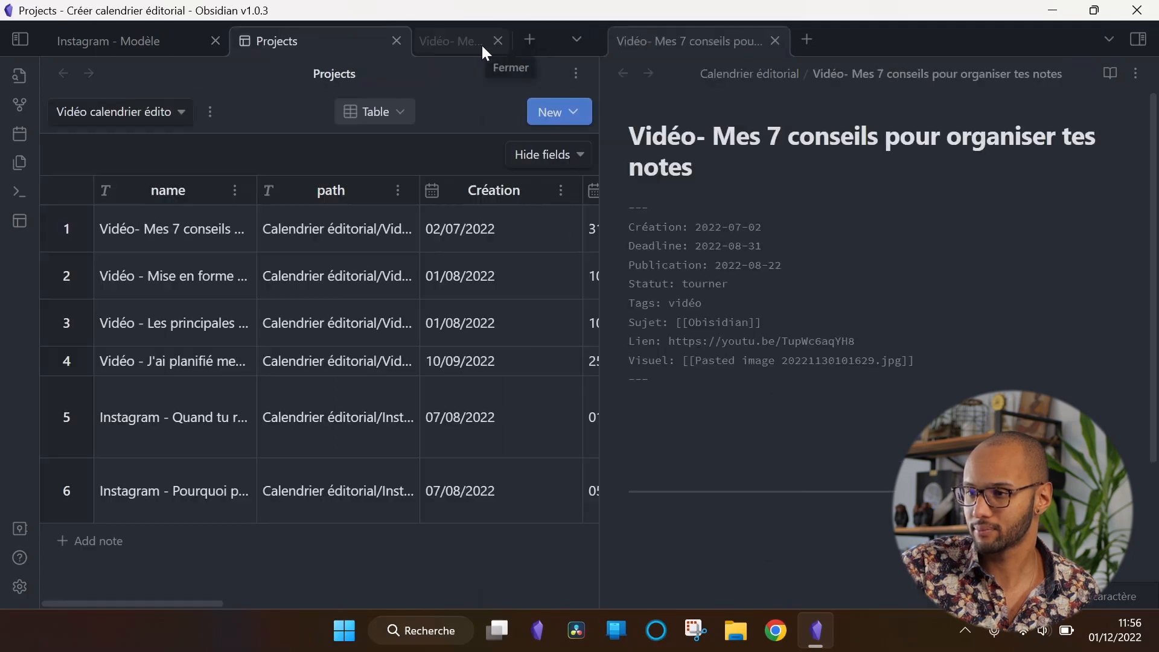
{"action": "left_click", "coordinate": [212, 39]}
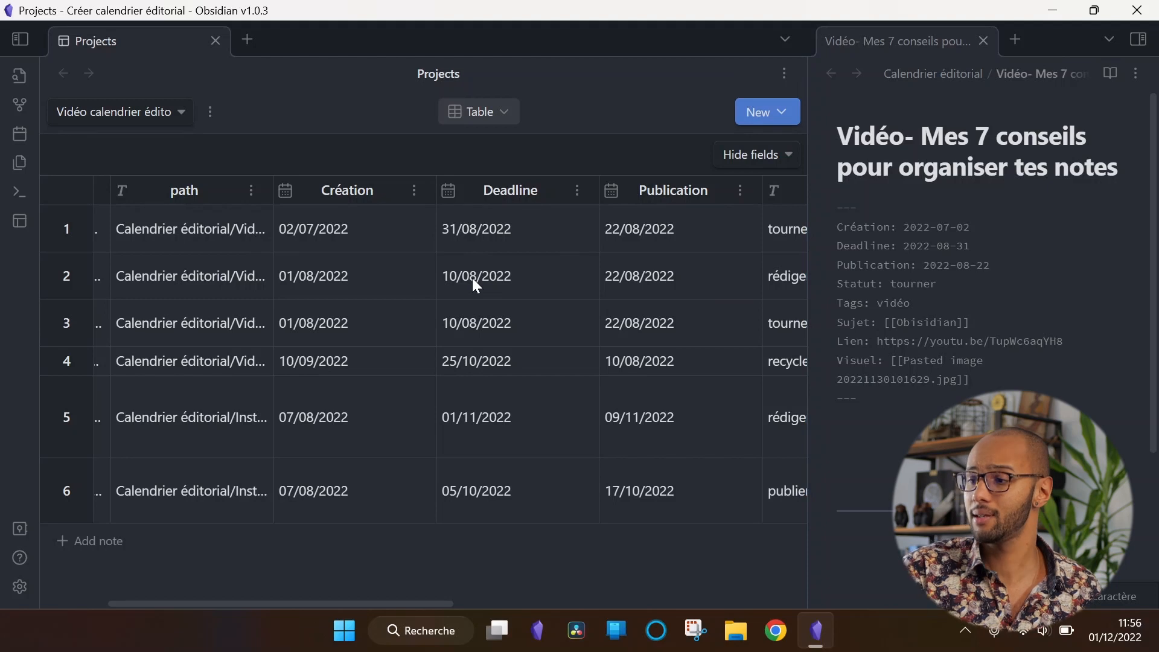
{"action": "scroll", "coordinate": [158, 206], "scroll_direction": "left", "scroll_amount": 3}
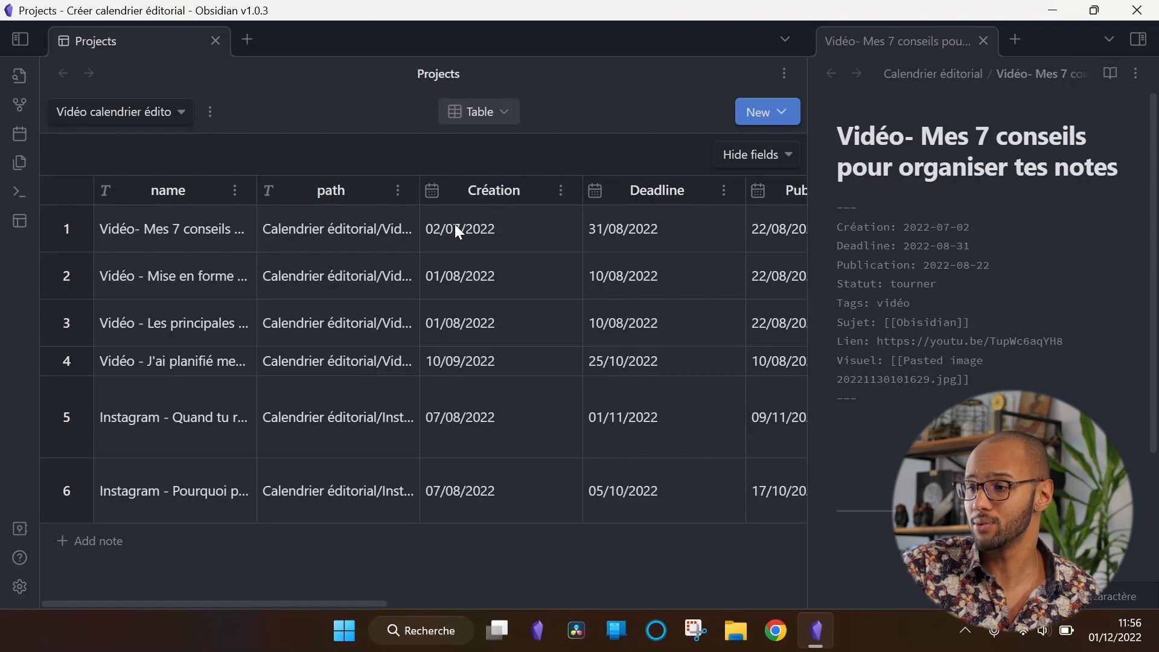
{"action": "scroll", "coordinate": [465, 232], "scroll_direction": "right", "scroll_amount": 3}
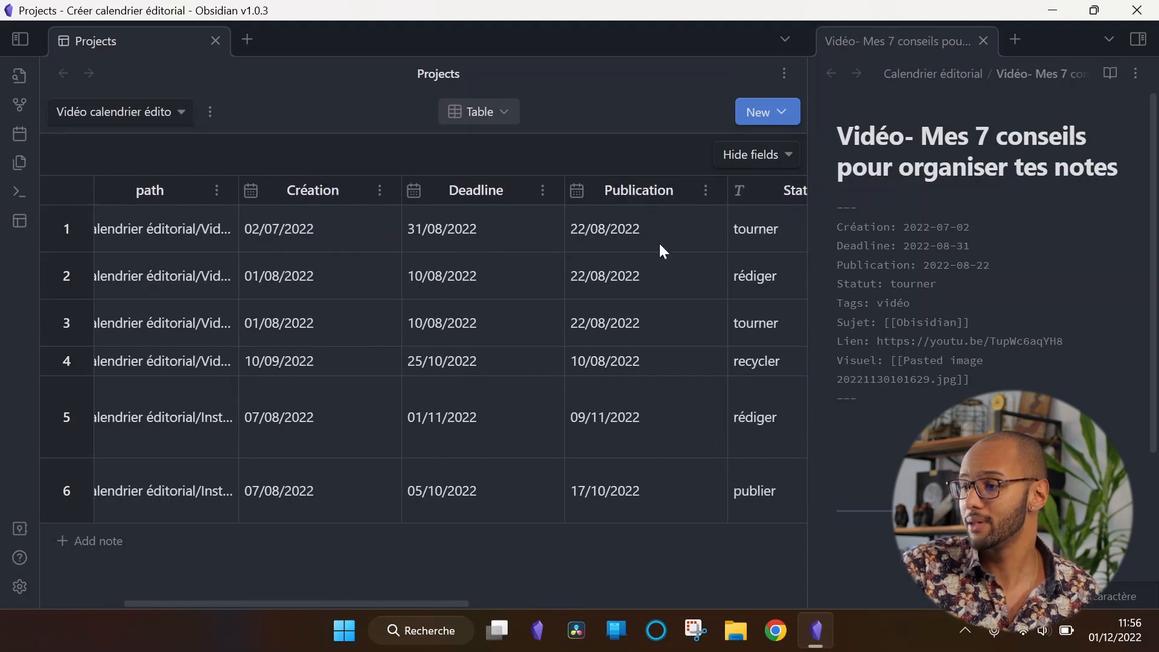
- Hide the path and Création fields in the project table
{"action": "scroll", "coordinate": [611, 204], "scroll_direction": "right", "scroll_amount": 6}
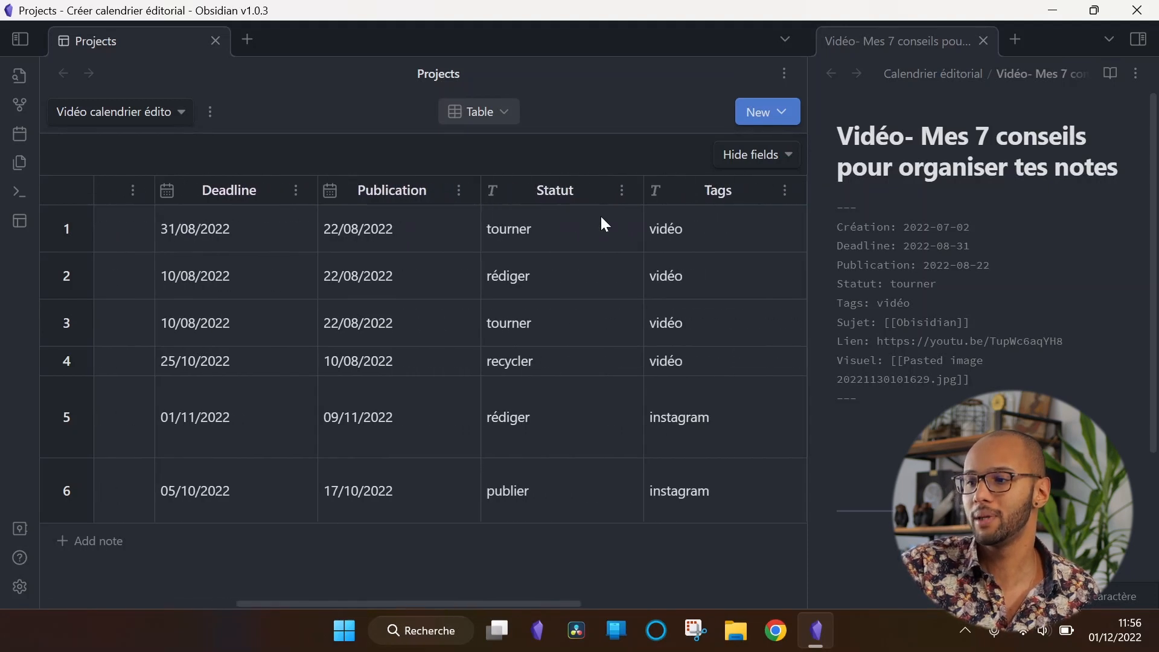
{"action": "scroll", "coordinate": [577, 233], "scroll_direction": "right", "scroll_amount": 4}
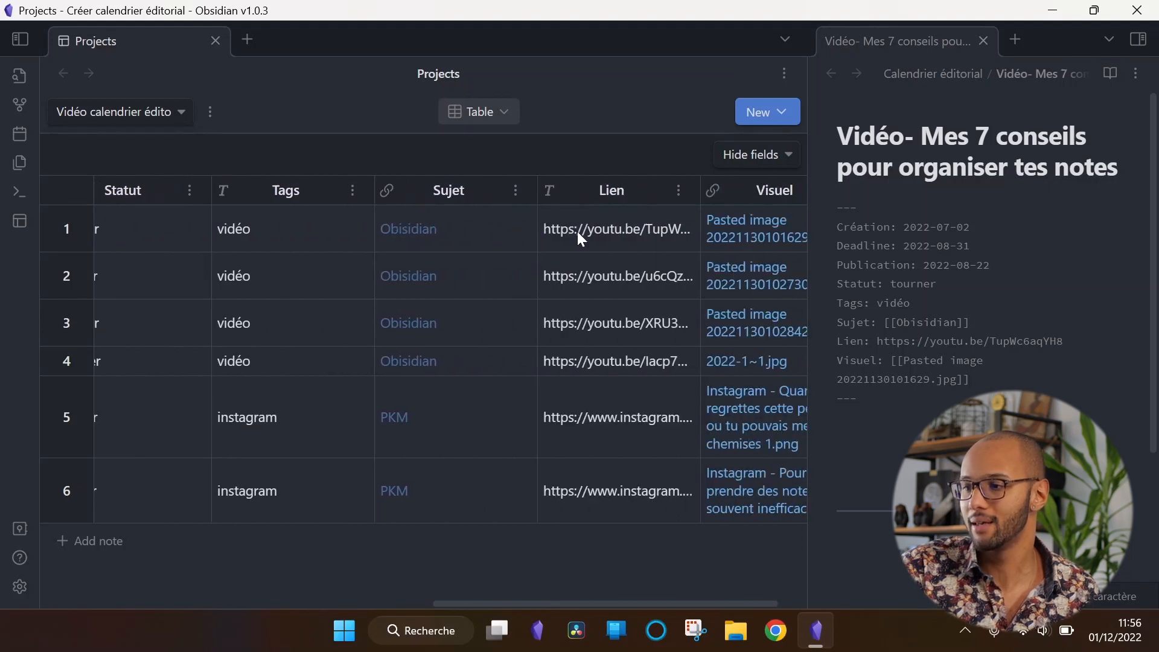
{"action": "scroll", "coordinate": [560, 240], "scroll_direction": "left", "scroll_amount": 12}
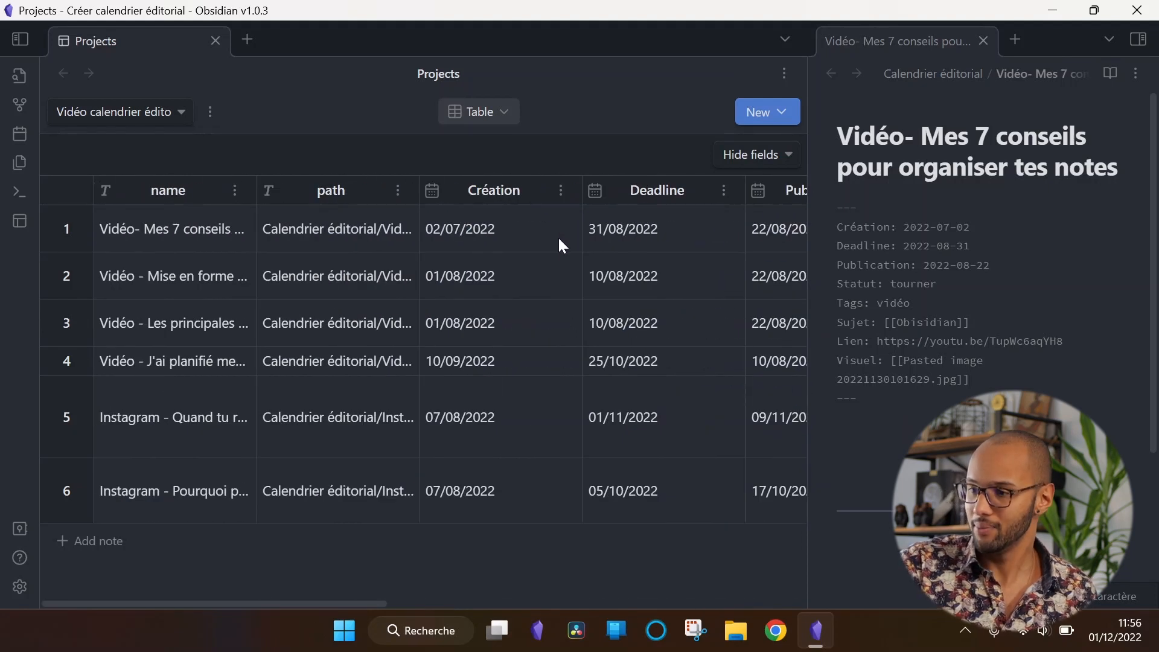
{"action": "scroll", "coordinate": [496, 224], "scroll_direction": "right", "scroll_amount": 3}
{"action": "scroll", "coordinate": [497, 225], "scroll_direction": "left", "scroll_amount": 3}
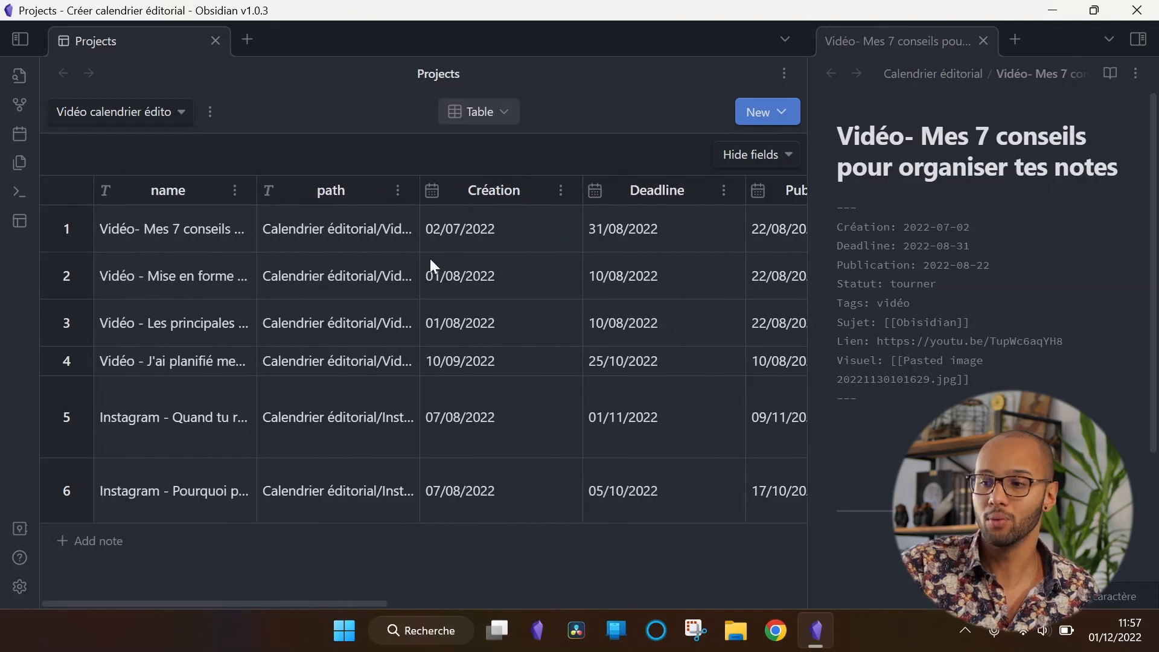
{"action": "left_click", "coordinate": [398, 191]}
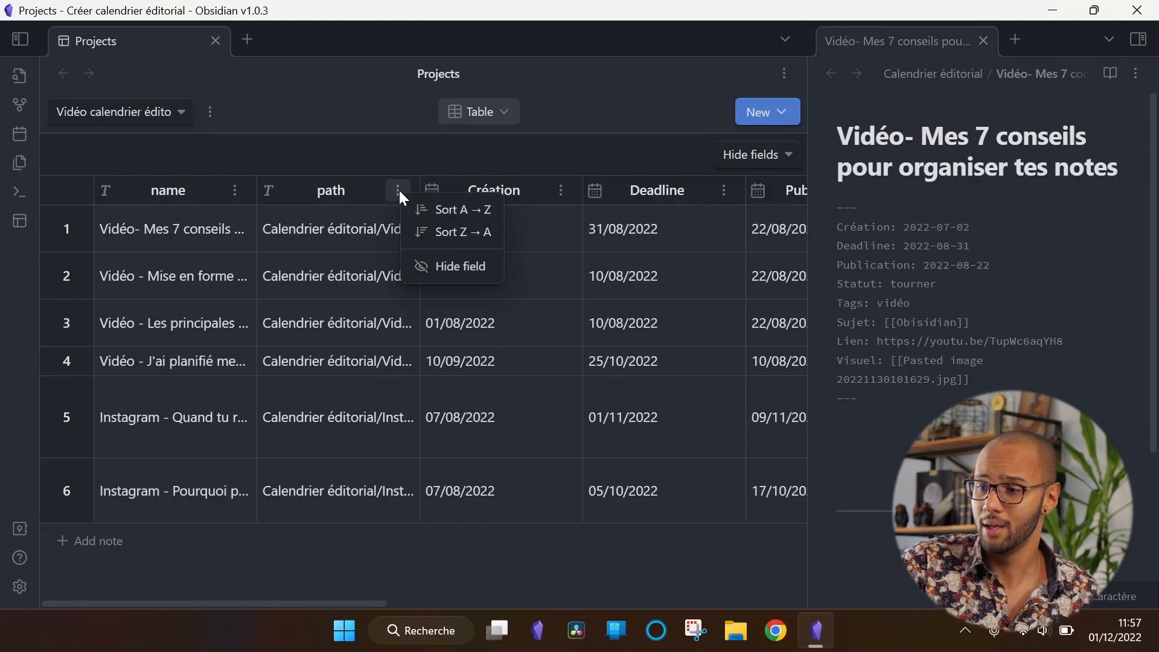
{"action": "left_click", "coordinate": [449, 267]}
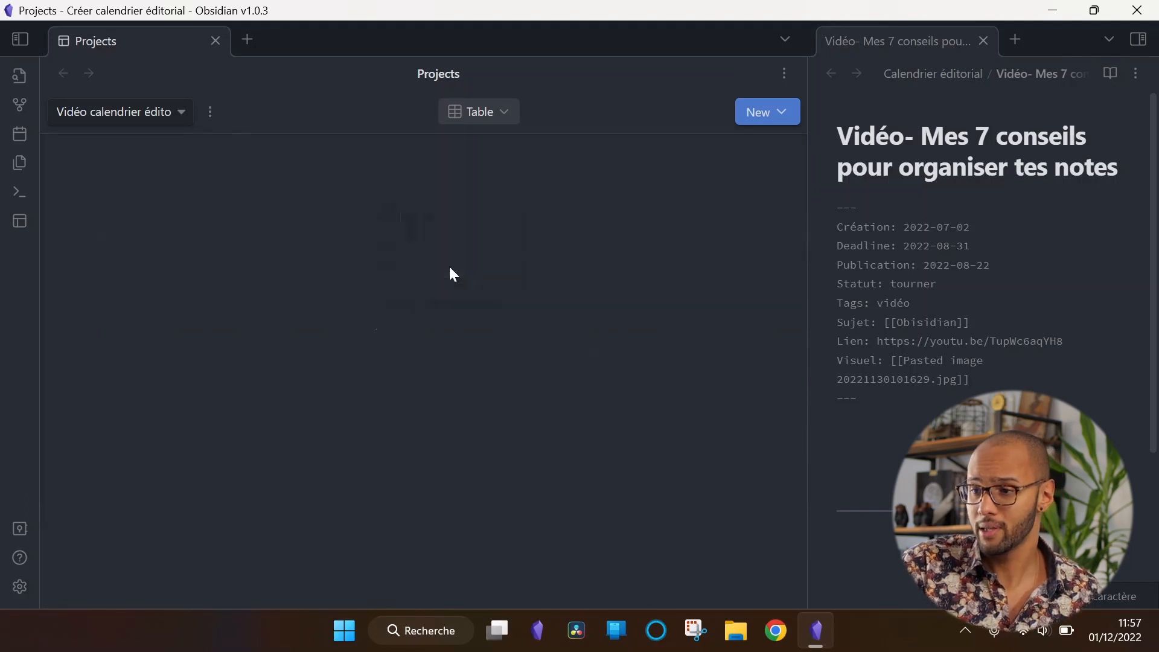
{"action": "left_click", "coordinate": [398, 190]}
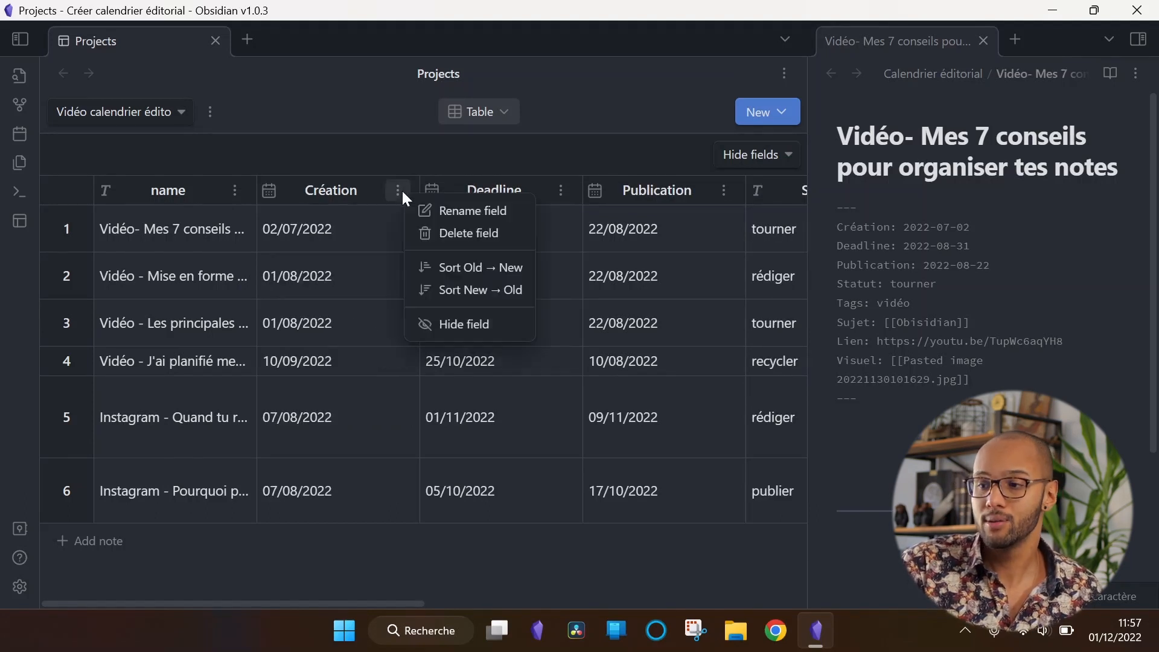
{"action": "left_click", "coordinate": [452, 326]}
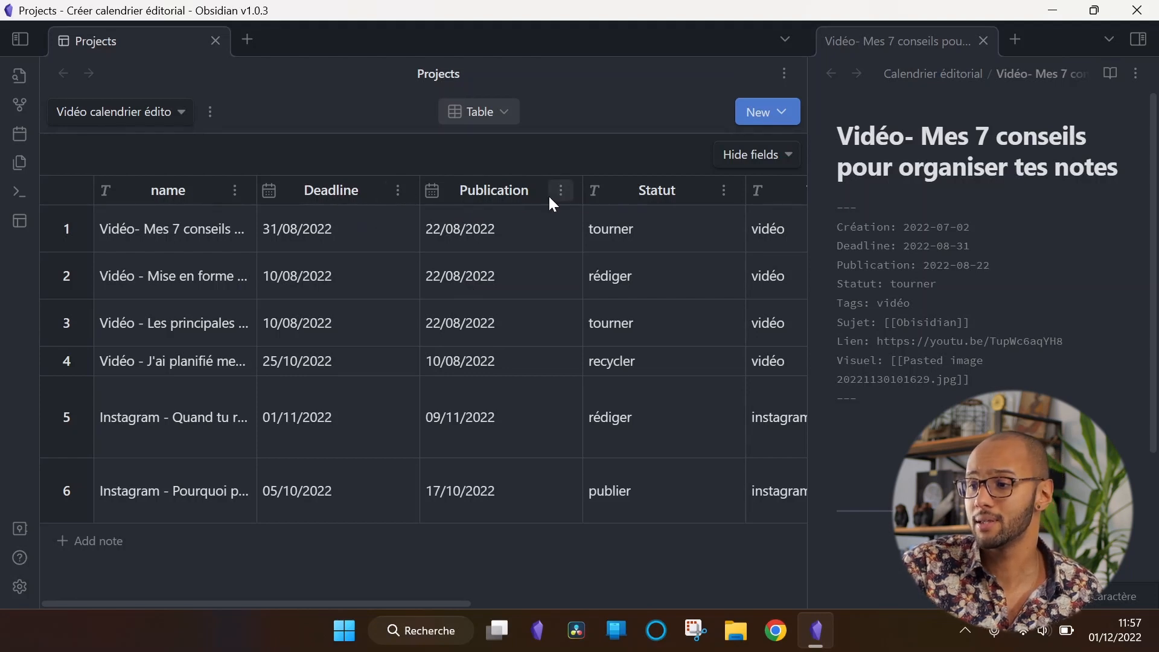
- Set the Deadline of "Vidéo- Mes 7 conseils pour organiser tes notes" to 03/09/2022 in the table and check it in the note
{"action": "scroll", "coordinate": [404, 279], "scroll_direction": "right", "scroll_amount": 3}
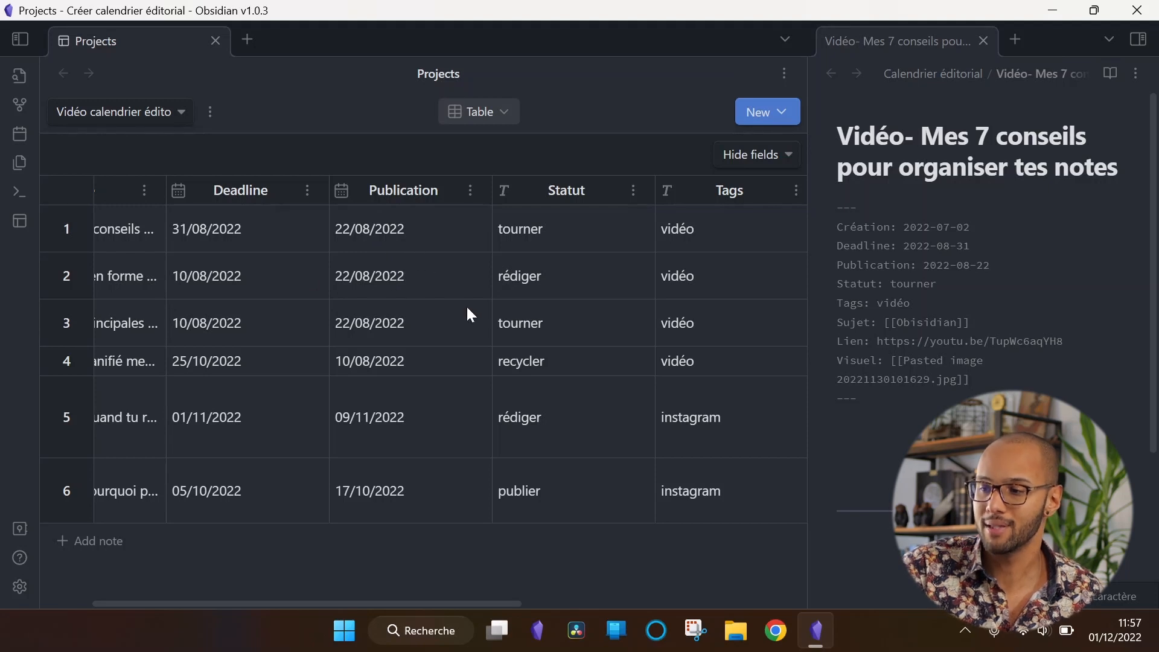
{"action": "scroll", "coordinate": [470, 308], "scroll_direction": "right", "scroll_amount": 5}
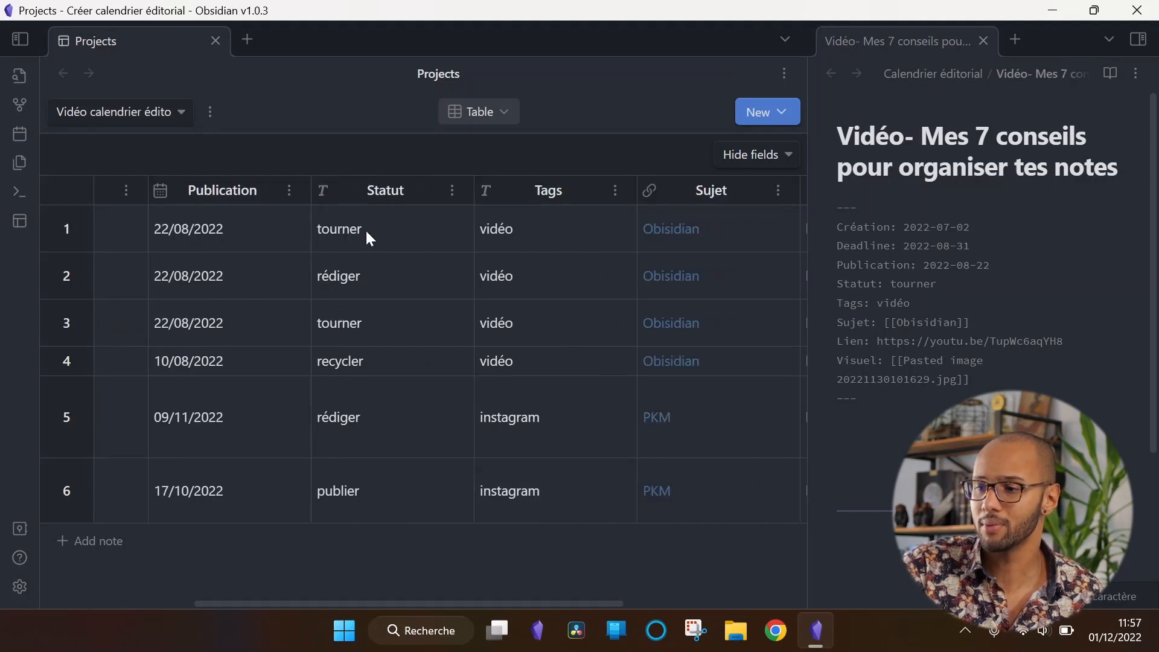
{"action": "scroll", "coordinate": [368, 238], "scroll_direction": "right", "scroll_amount": 5}
{"action": "scroll", "coordinate": [369, 237], "scroll_direction": "left", "scroll_amount": 10}
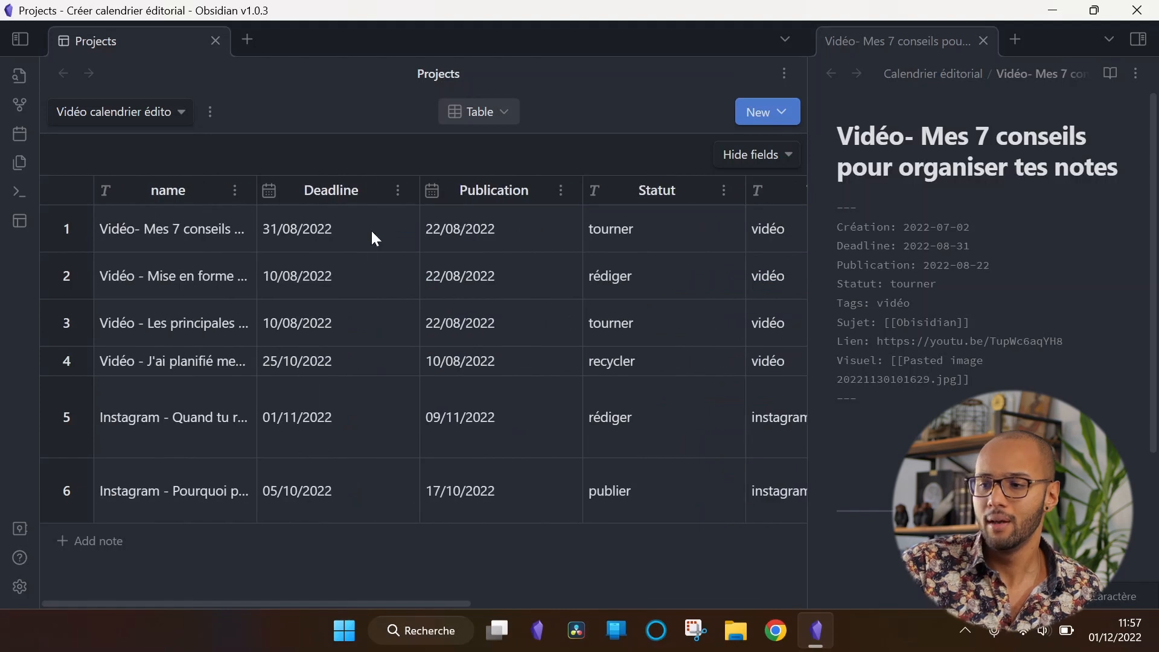
{"action": "left_click", "coordinate": [306, 235]}
{"action": "left_click", "coordinate": [294, 227]}
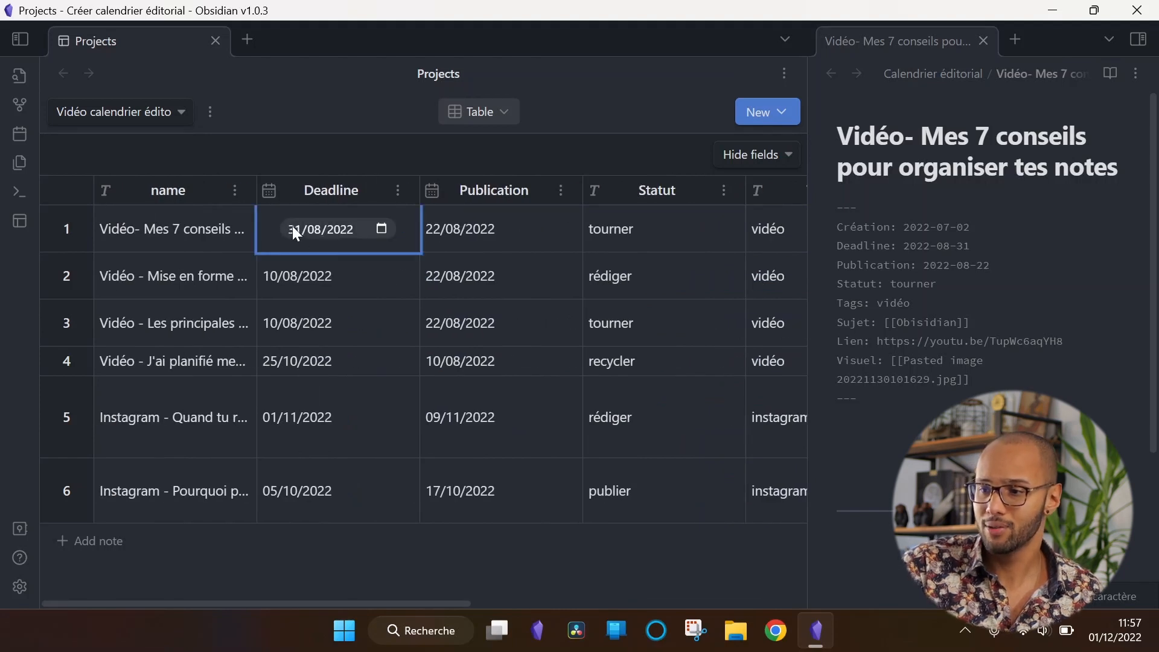
{"action": "left_click", "coordinate": [379, 230]}
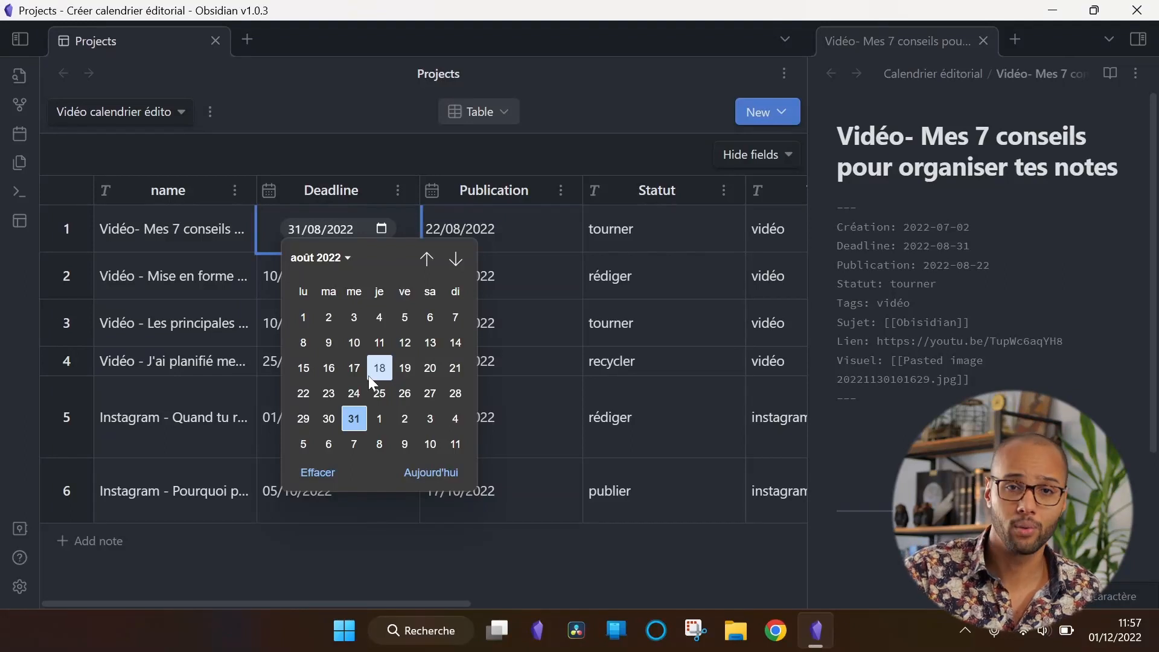
{"action": "left_click", "coordinate": [430, 419]}
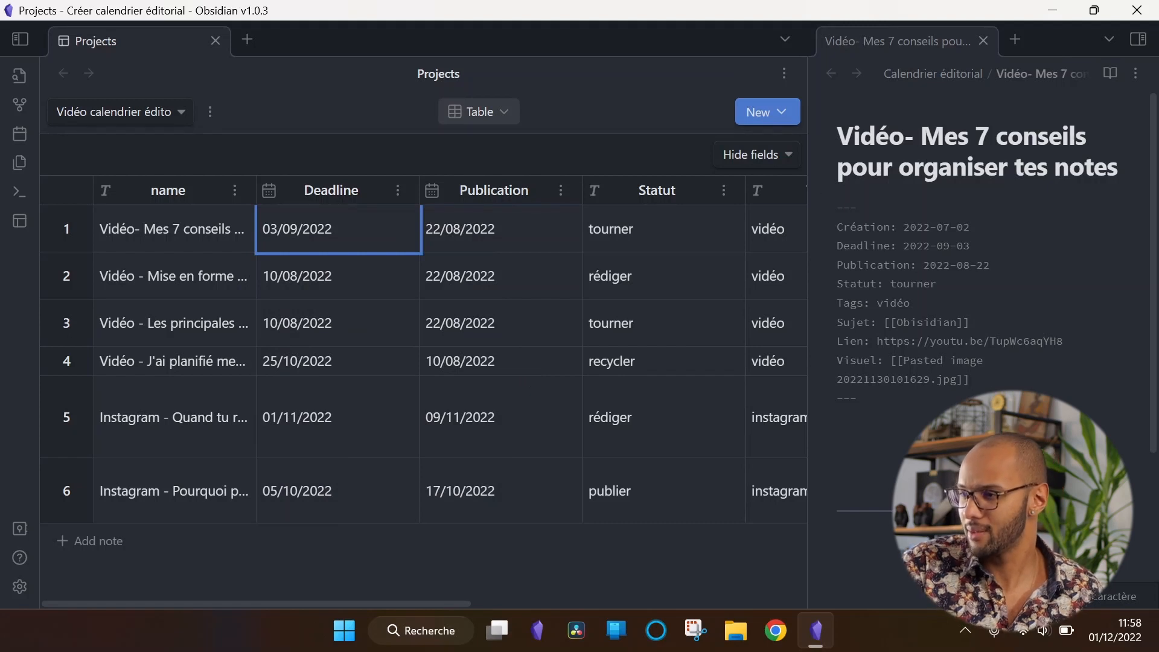
{"action": "left_click_drag", "start_coordinate": [970, 247], "coordinate": [813, 249]}
{"action": "left_click", "coordinate": [972, 247]}
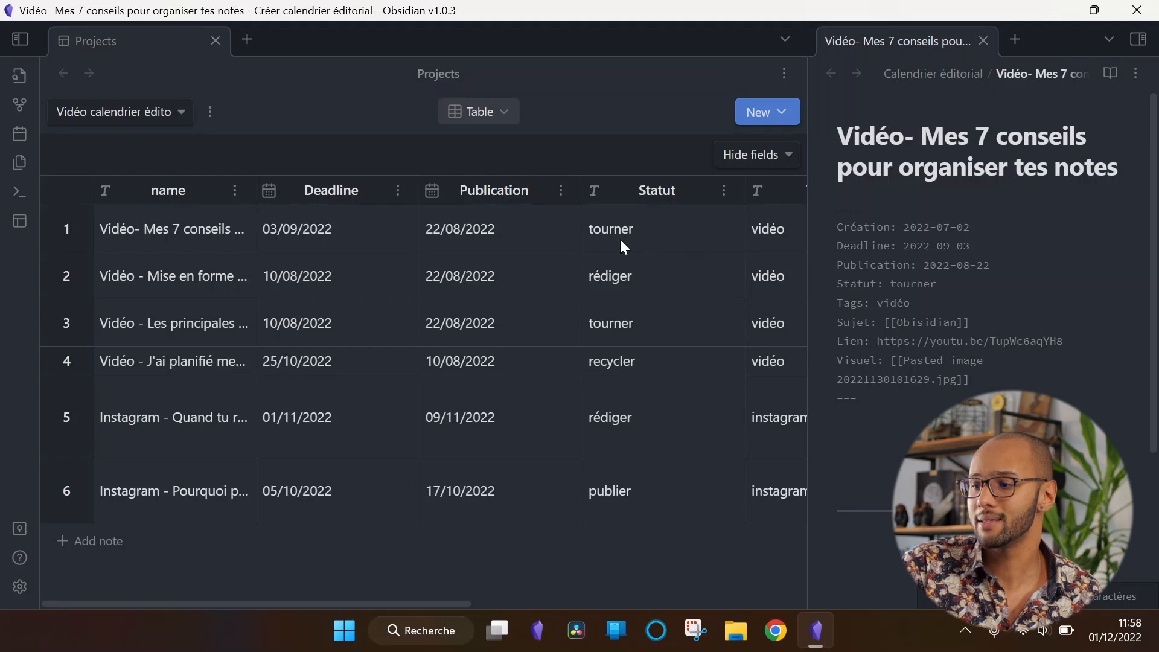
- Set the Statut of "Vidéo- Mes 7 conseils pour organiser tes notes" to "monter" in the table, and close the note beside it
{"action": "scroll", "coordinate": [604, 237], "scroll_direction": "right", "scroll_amount": 4}
{"action": "left_click", "coordinate": [387, 234]}
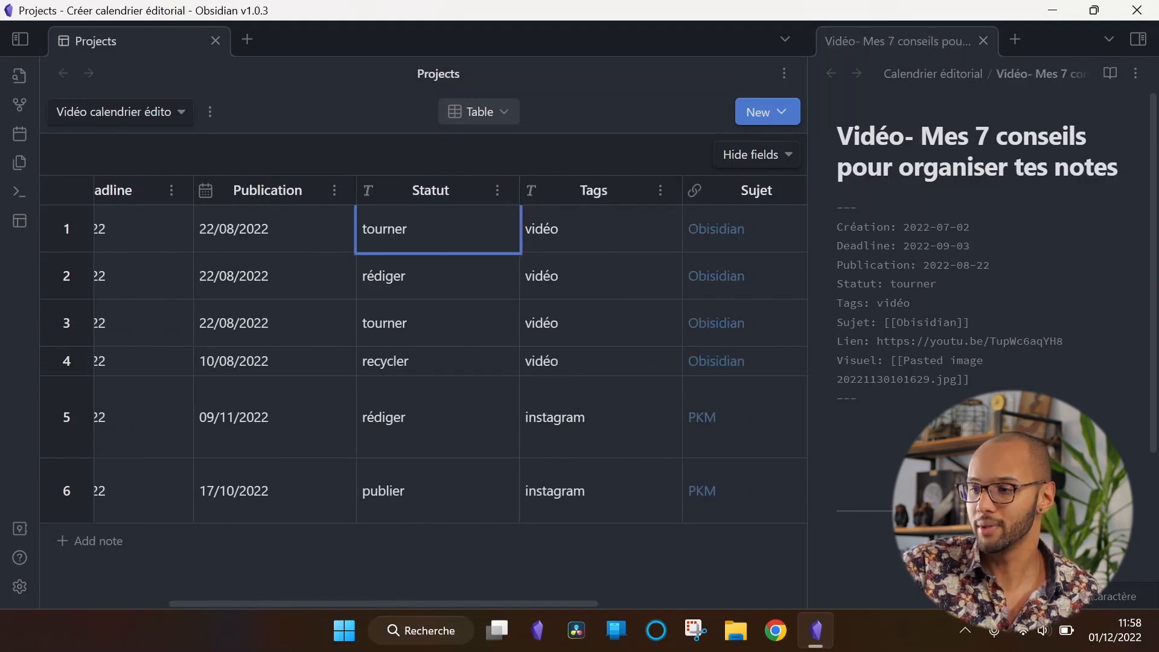
{"action": "key", "text": "ctrl+a"}
{"action": "key", "text": "BackSpace"}
{"action": "type", "text": "monter"}
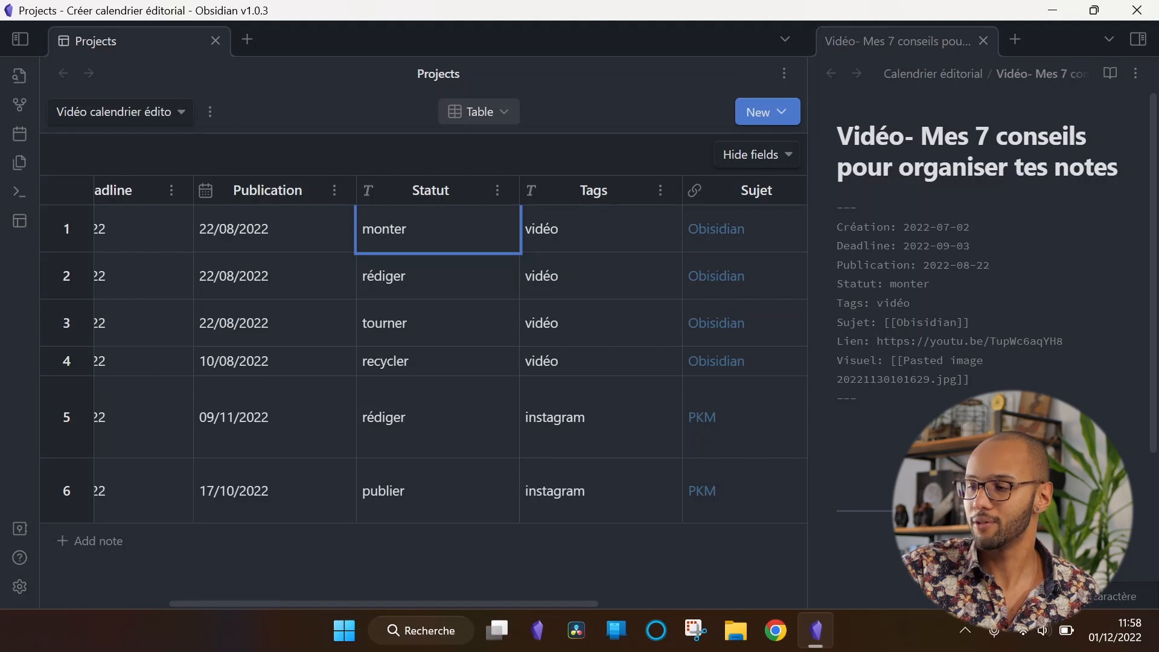
{"action": "left_click", "coordinate": [983, 40]}
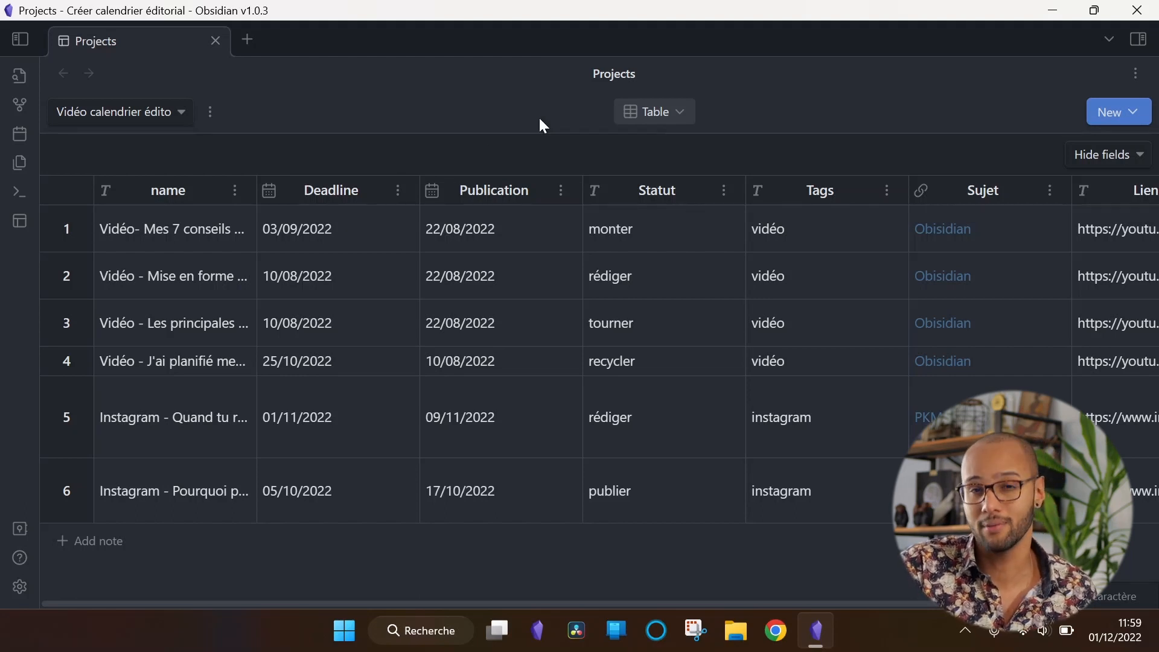
- Add a Board view named "Kanban" to the project "Vidéo calendrier édito"
{"action": "left_click", "coordinate": [1140, 114]}
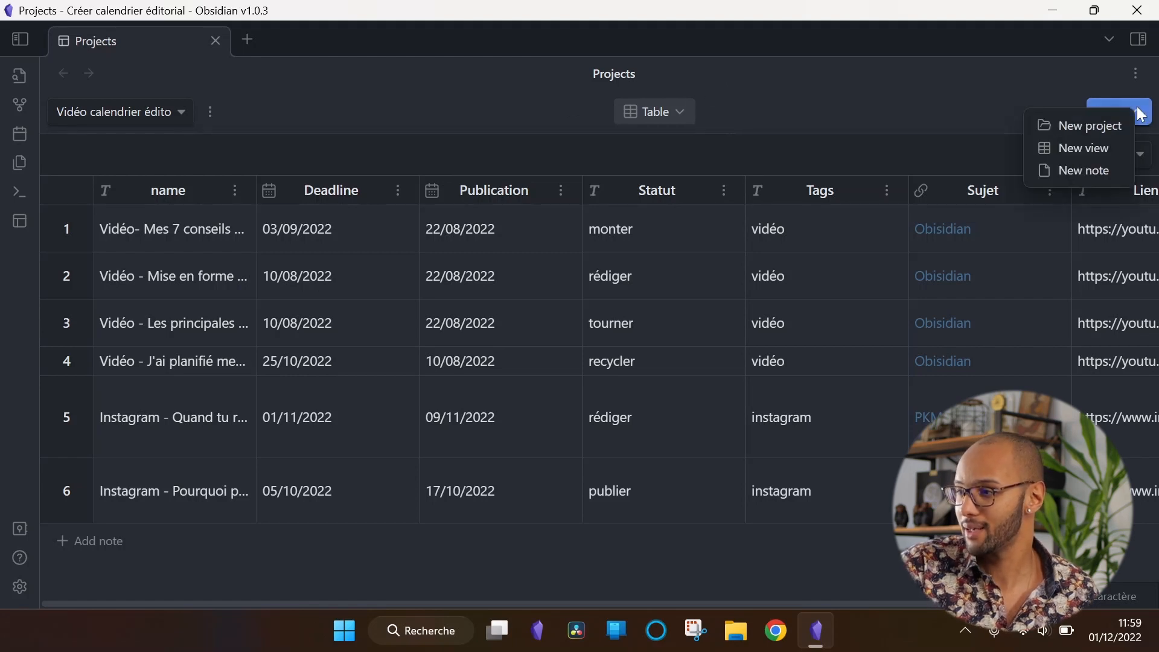
{"action": "left_click", "coordinate": [1100, 148]}
{"action": "left_click", "coordinate": [767, 254]}
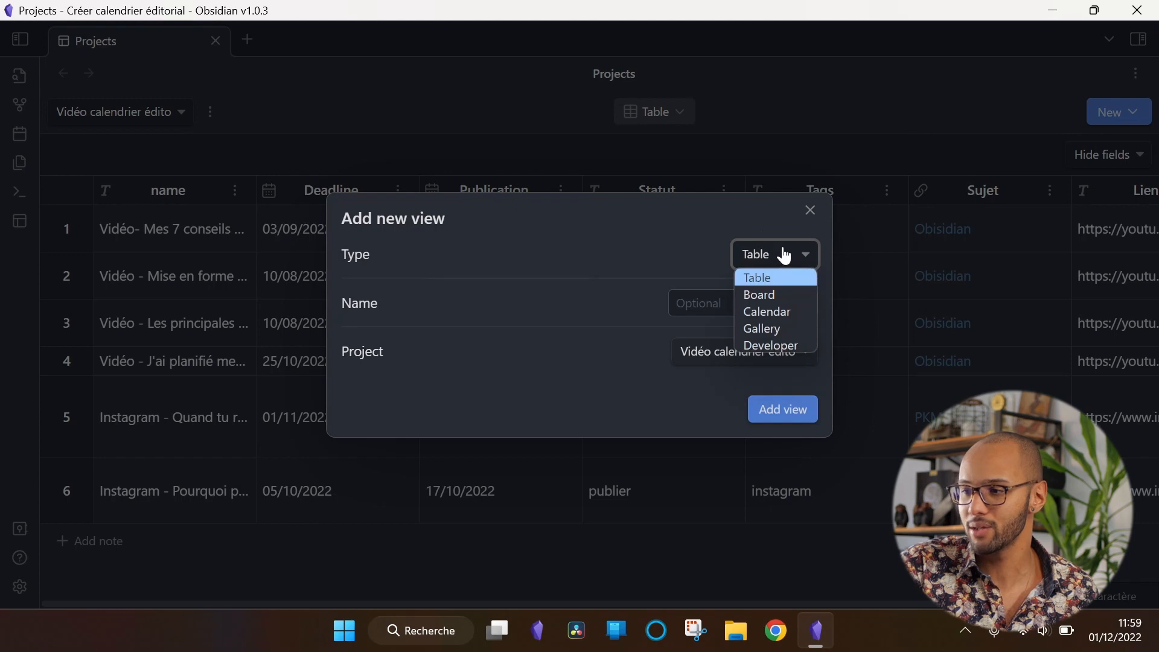
{"action": "left_click", "coordinate": [759, 296]}
{"action": "key", "text": "Tab"}
{"action": "type", "text": "Kanban"}
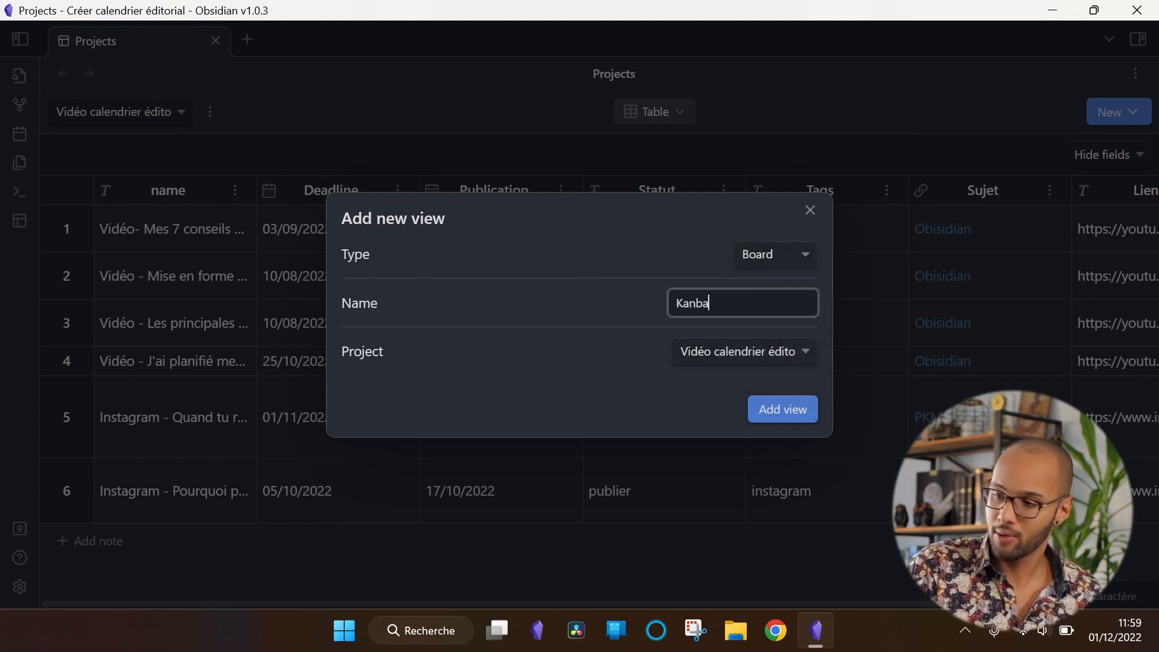
{"action": "left_click", "coordinate": [785, 405]}
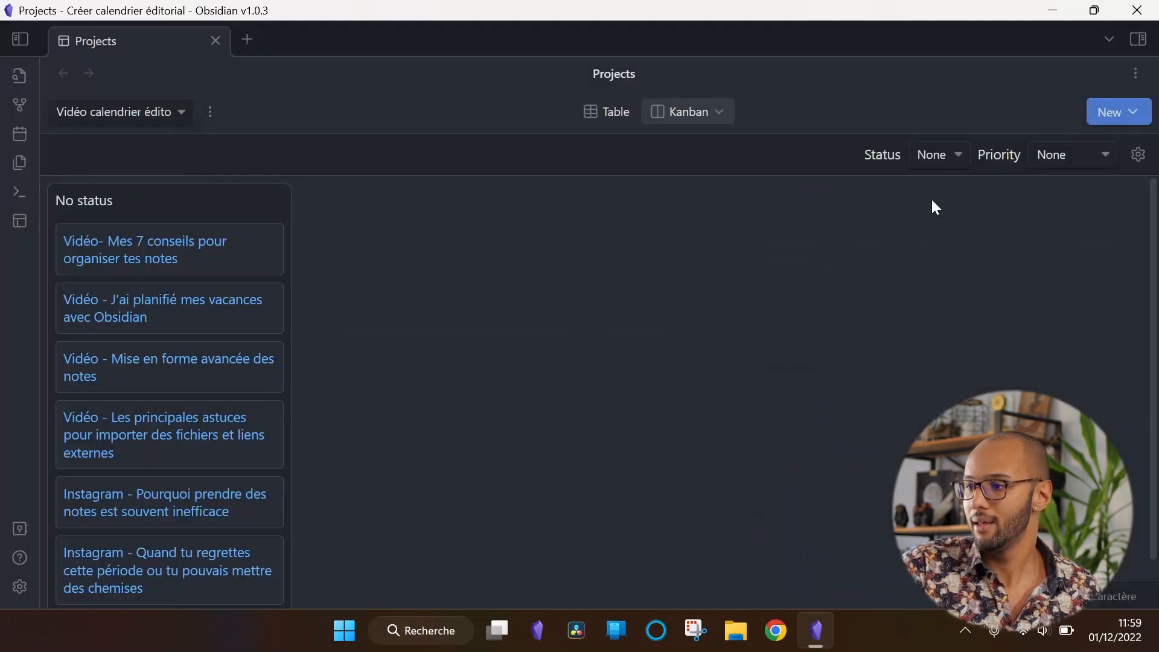
- Group the Kanban board by Statut and arrange its columns as rédiger, tourner, monter, publier, recycler
{"action": "left_click", "coordinate": [950, 169]}
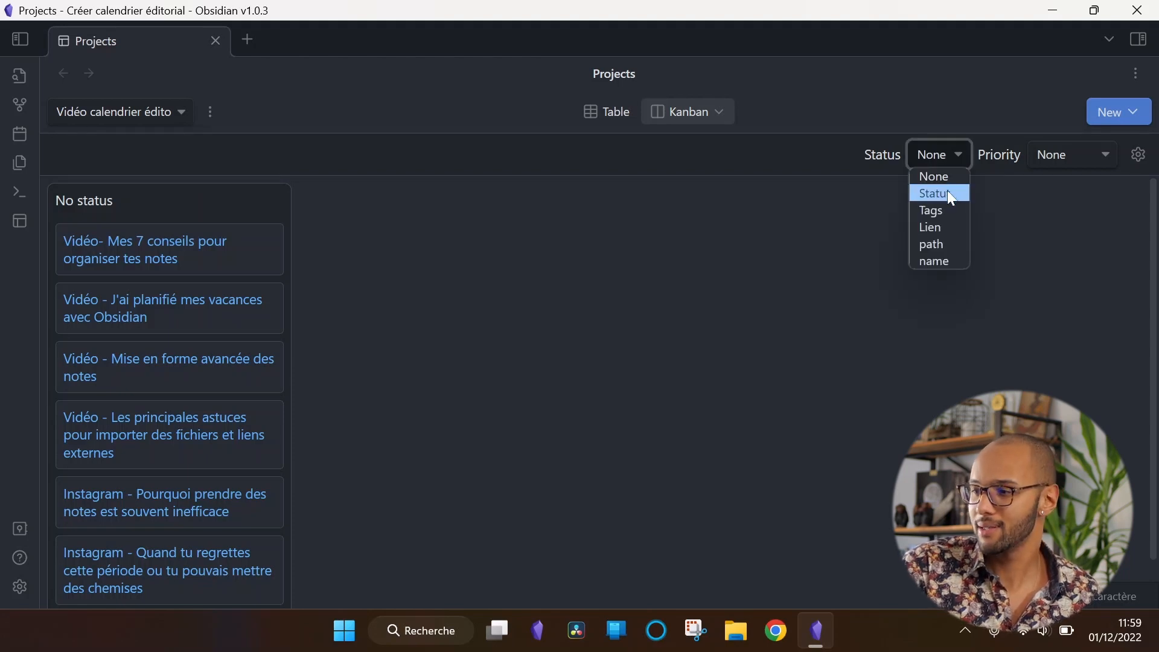
{"action": "left_click", "coordinate": [947, 191]}
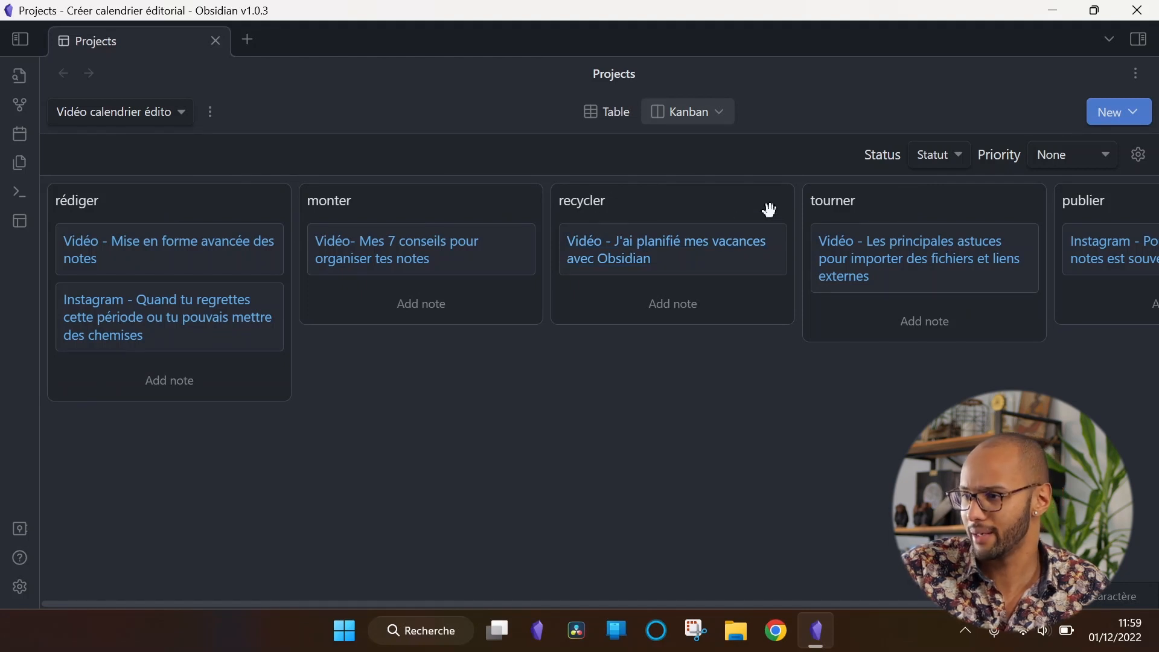
{"action": "left_click_drag", "start_coordinate": [664, 203], "coordinate": [1101, 198]}
{"action": "left_click_drag", "start_coordinate": [723, 202], "coordinate": [392, 191]}
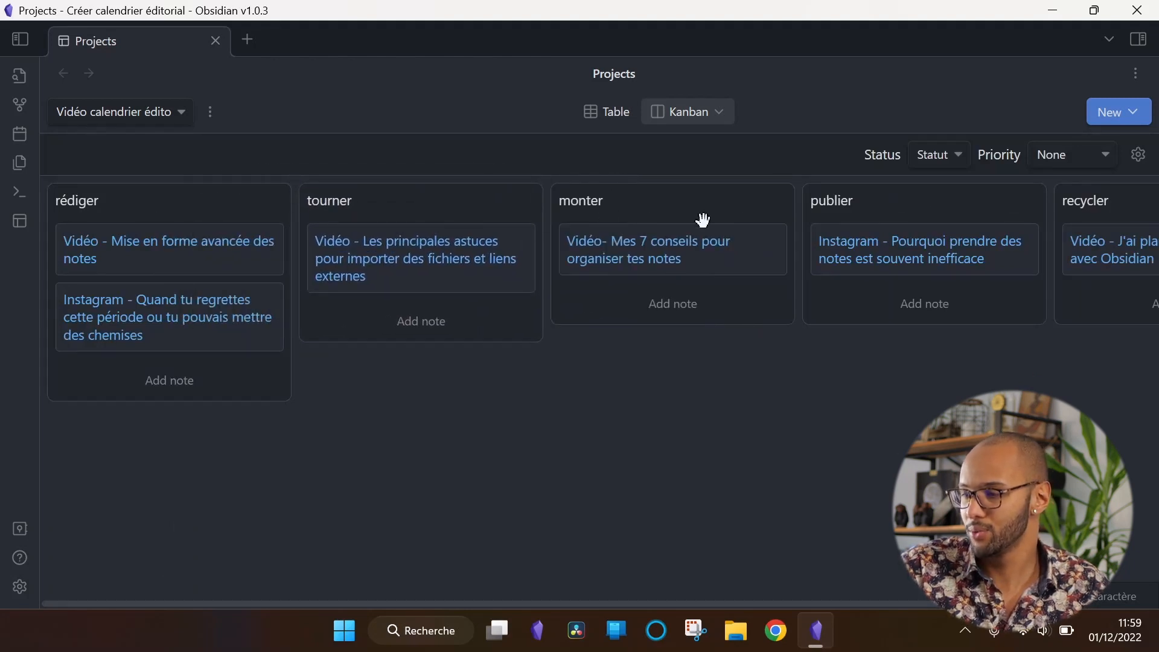
{"action": "scroll", "coordinate": [934, 223], "scroll_direction": "right", "scroll_amount": 3}
{"action": "scroll", "coordinate": [1017, 244], "scroll_direction": "left", "scroll_amount": 3}
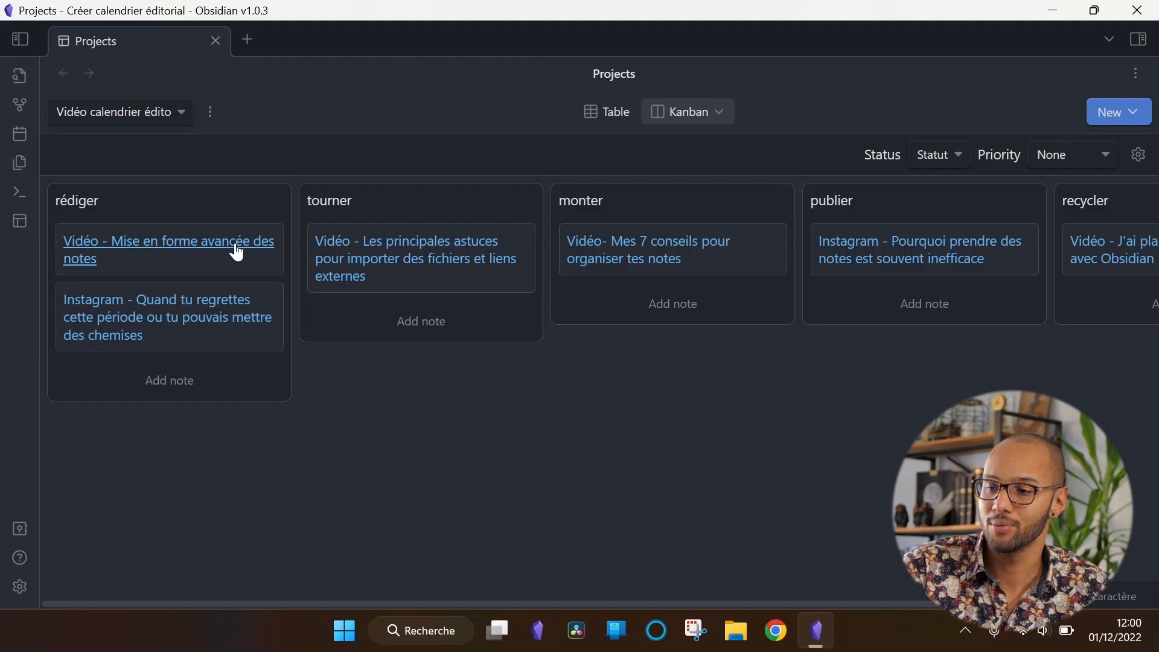
{"action": "mouse_move", "coordinate": [217, 207]}
{"action": "left_mouse_down"}
{"action": "mouse_move", "coordinate": [473, 223]}
{"action": "mouse_move", "coordinate": [230, 202]}
{"action": "left_mouse_up"}
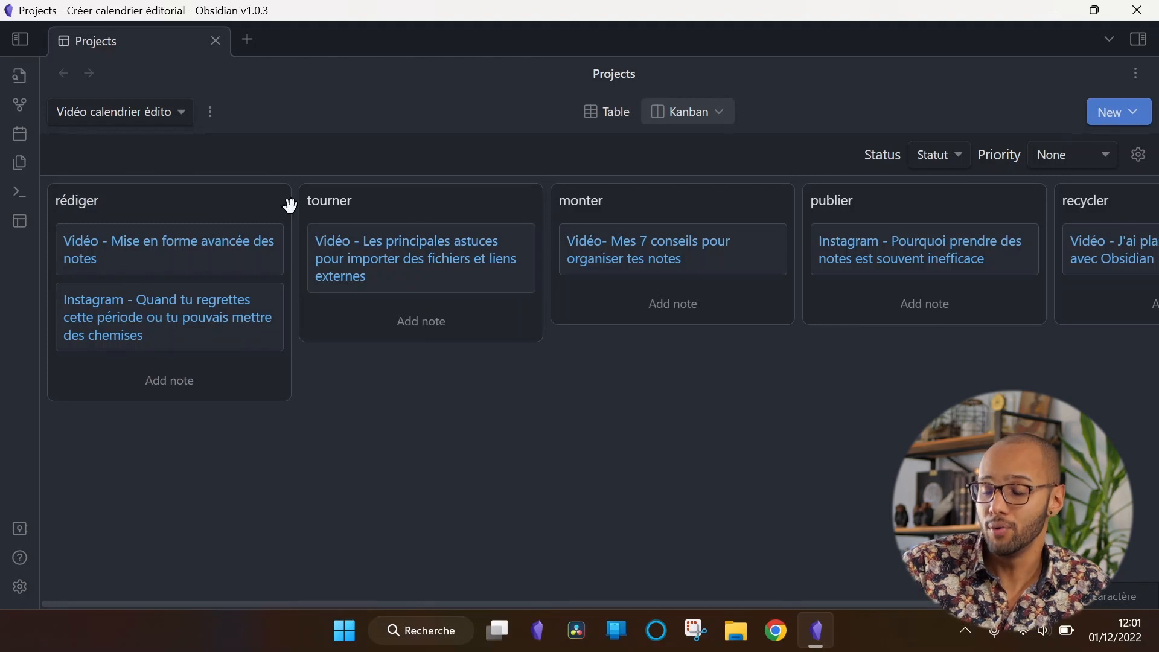
- Examine the properties form and the full note of the card "Vidéo - Mise en forme avancée des notes", closing both unchanged
{"action": "left_click", "coordinate": [230, 253]}
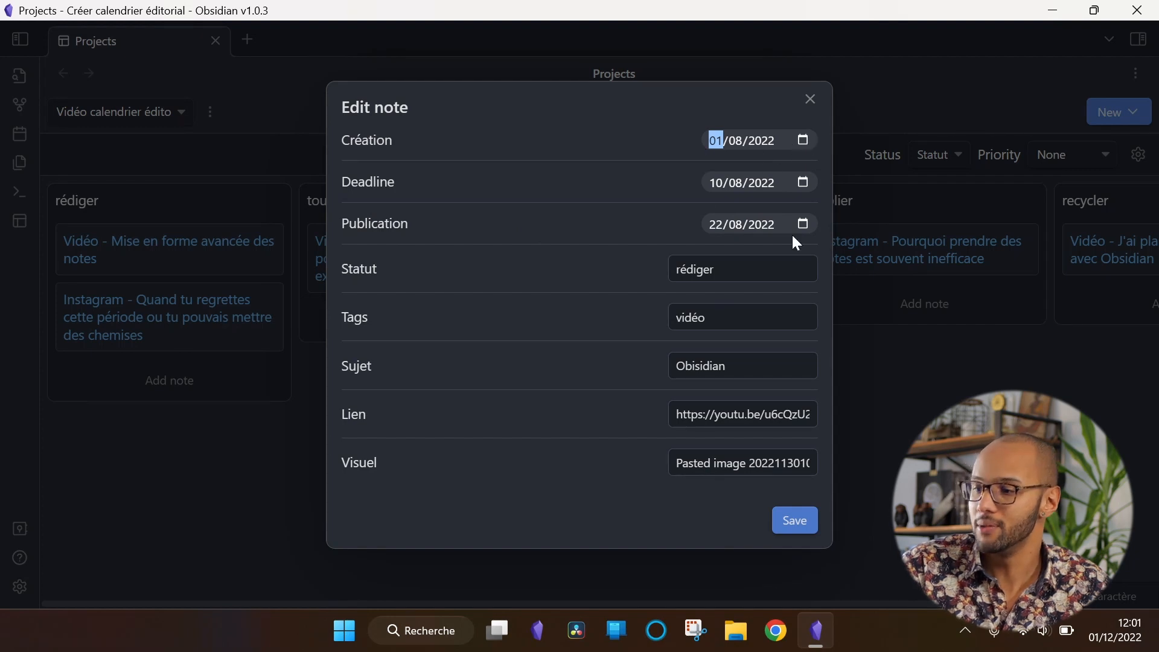
{"action": "left_click", "coordinate": [810, 99]}
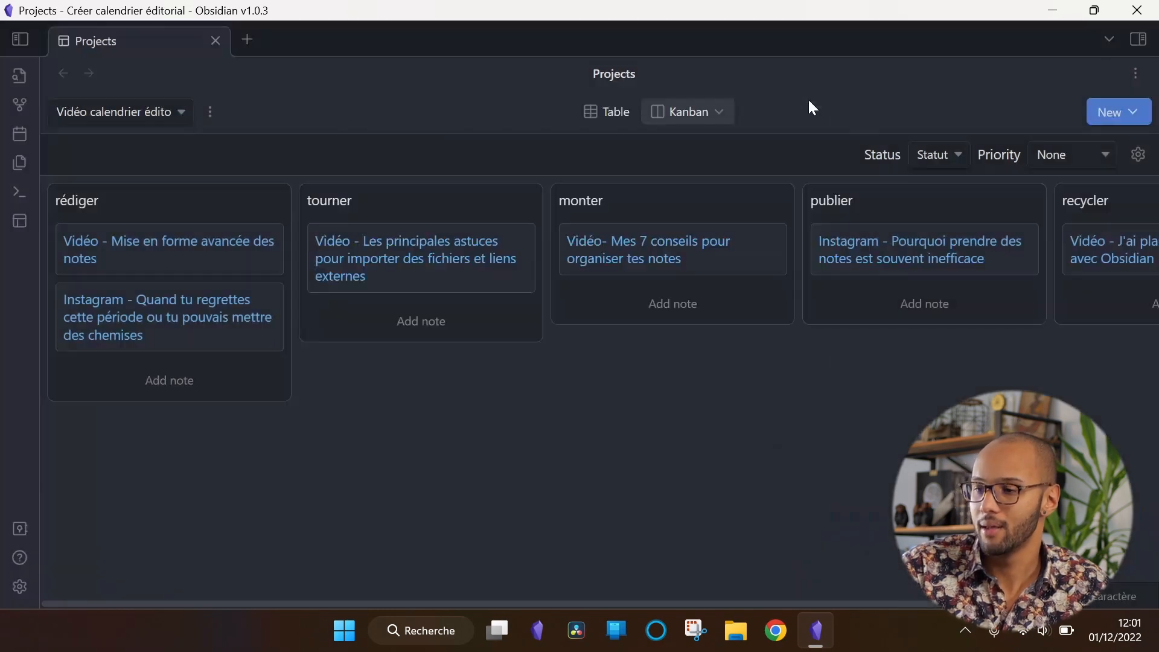
{"action": "left_click", "coordinate": [202, 249]}
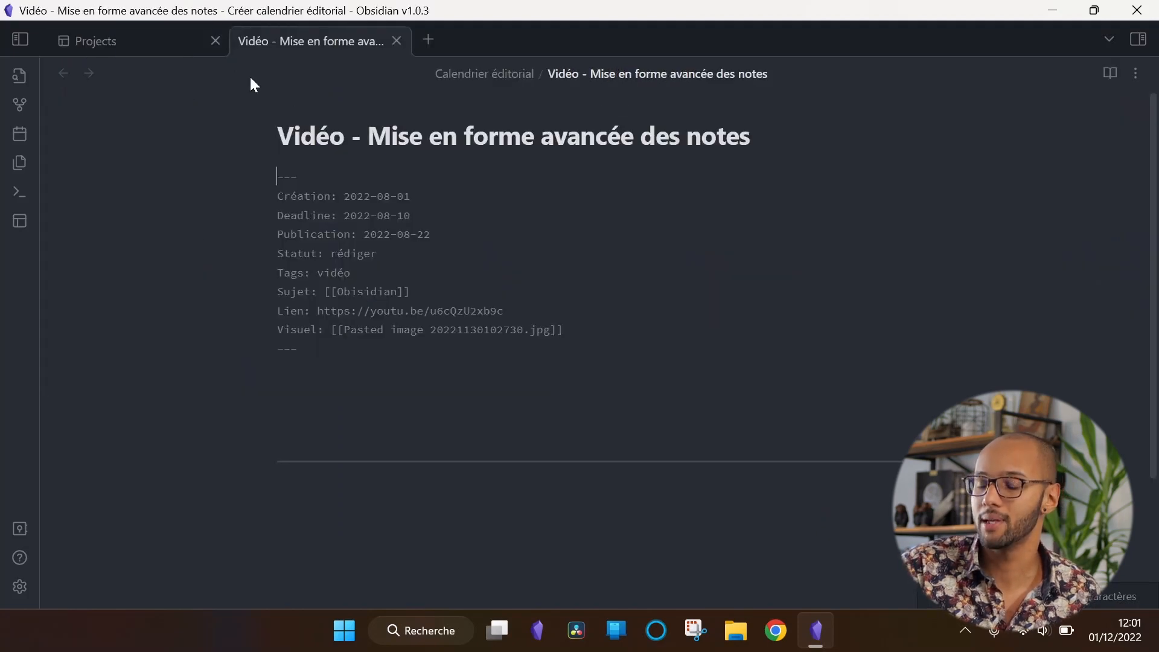
{"action": "left_click", "coordinate": [397, 40]}
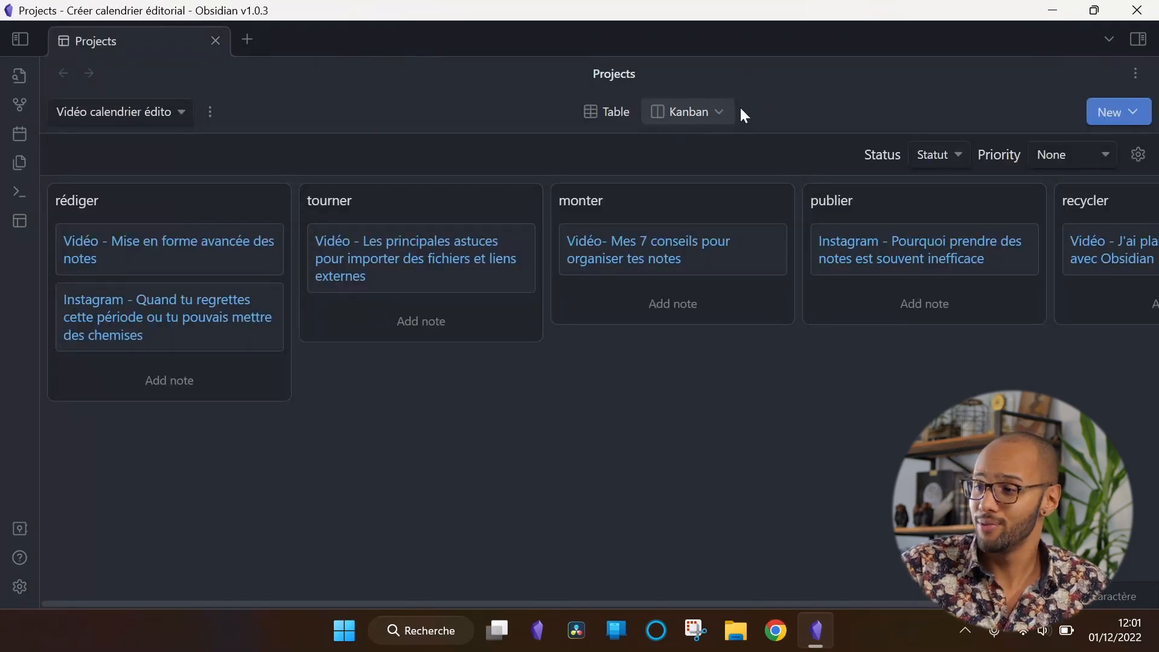
- Add a Calendar view named "Calendrier" to the project "Vidéo calendrier édito"
{"action": "left_click", "coordinate": [1141, 112]}
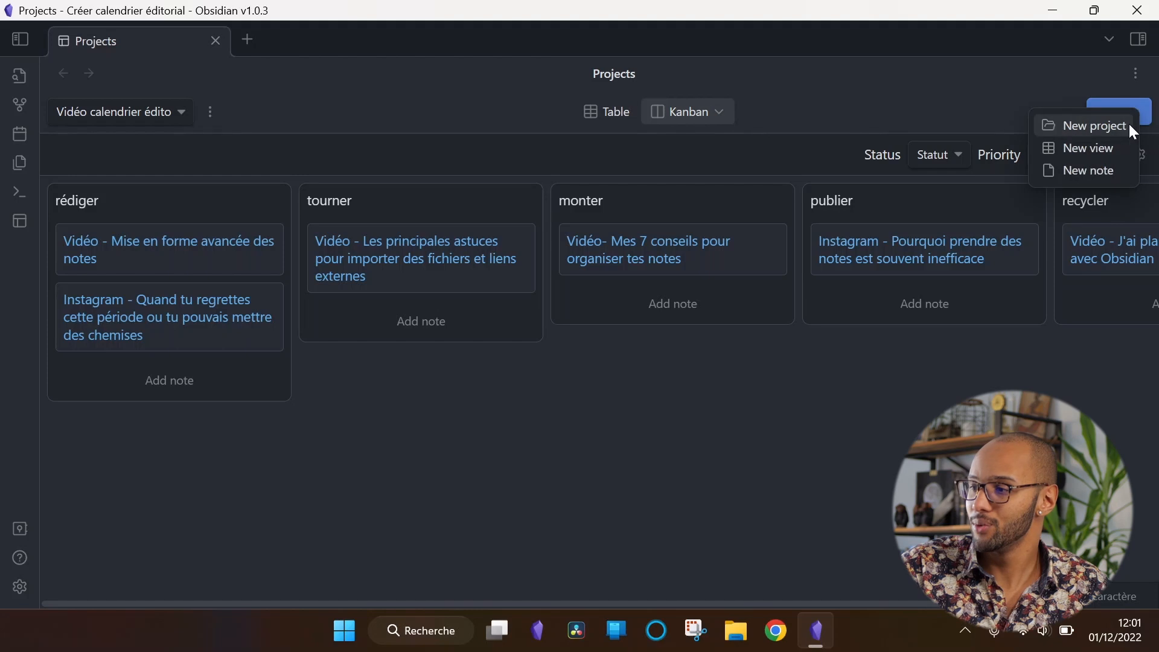
{"action": "left_click", "coordinate": [1099, 153]}
{"action": "left_click", "coordinate": [791, 254]}
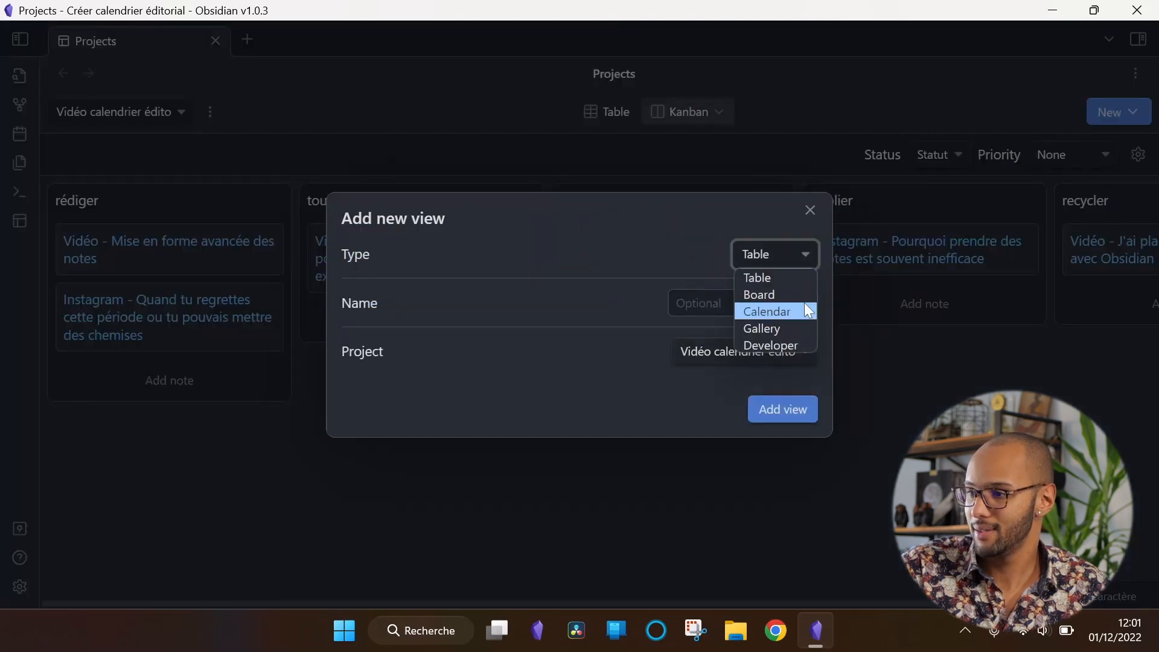
{"action": "left_click", "coordinate": [804, 312]}
{"action": "left_click", "coordinate": [743, 303]}
{"action": "type", "text": "Calendrier"}
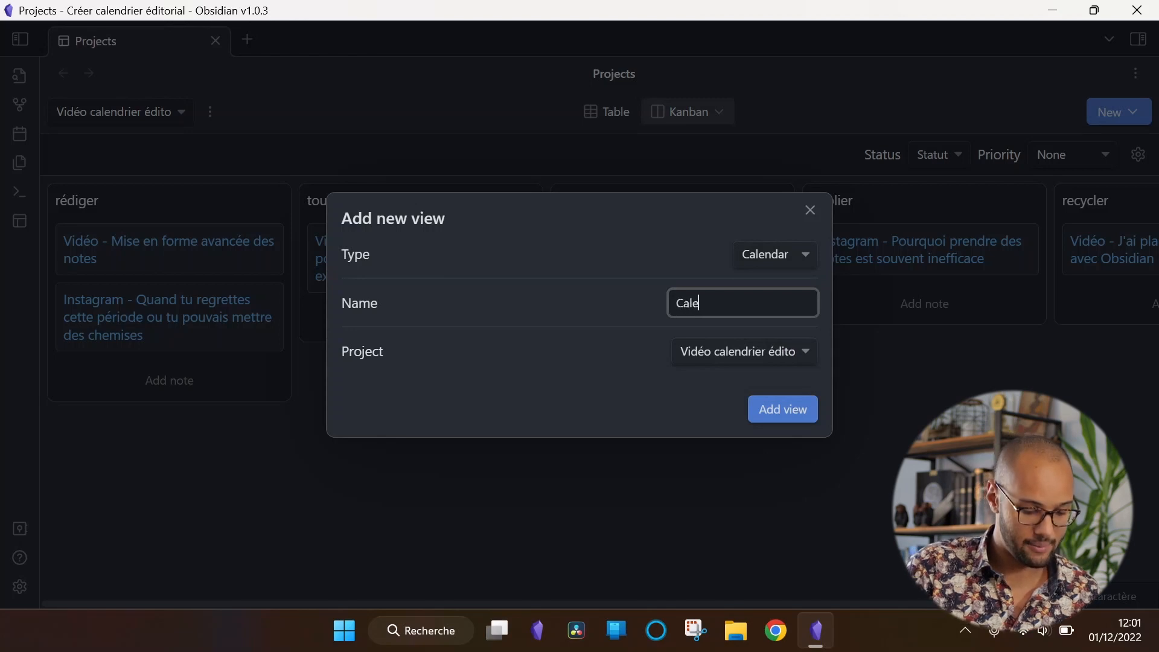
{"action": "left_click", "coordinate": [781, 409]}
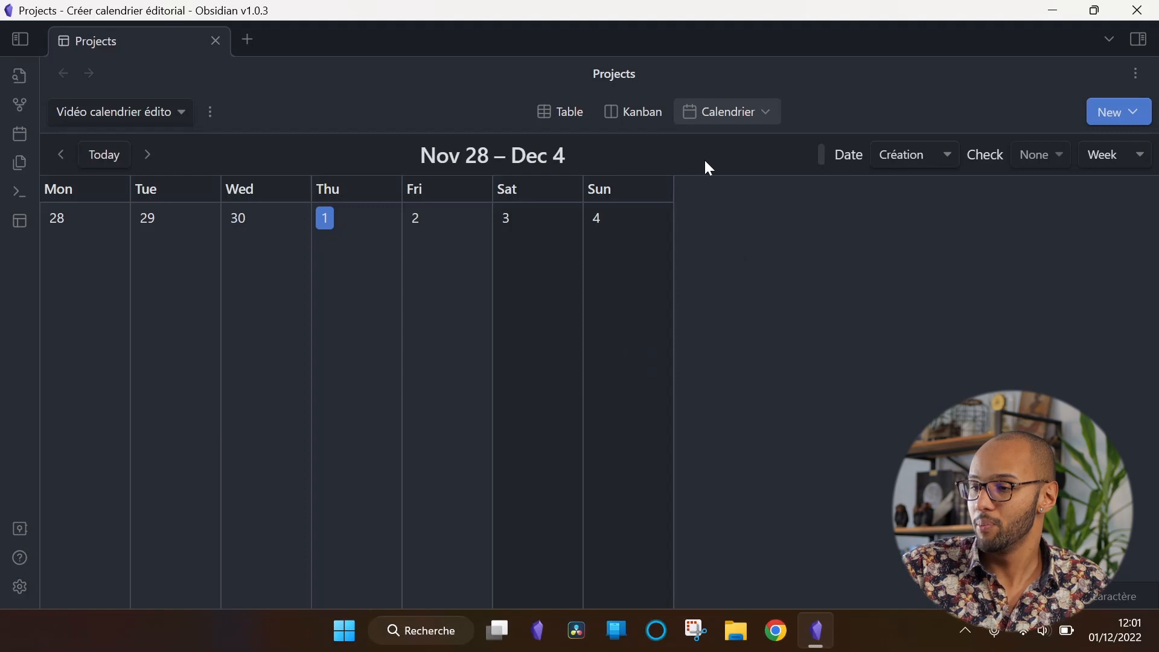
- Set the calendar's date field to Deadline and its period to Month, and go back two months to see the planned notes
{"action": "left_click", "coordinate": [946, 158]}
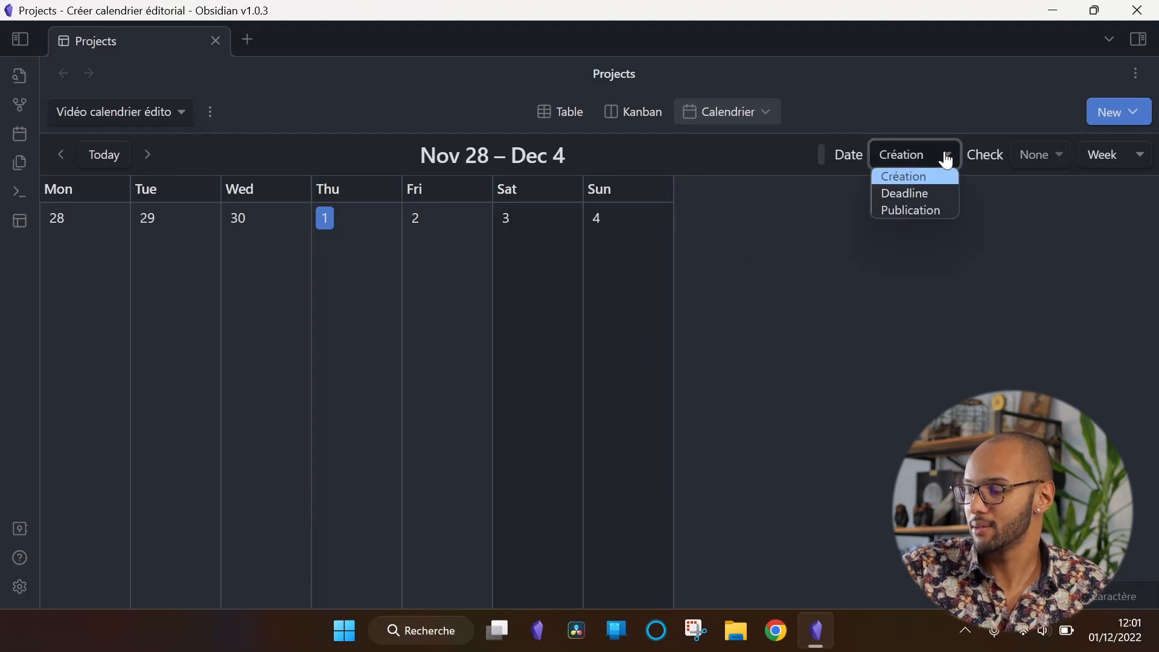
{"action": "left_click", "coordinate": [933, 195]}
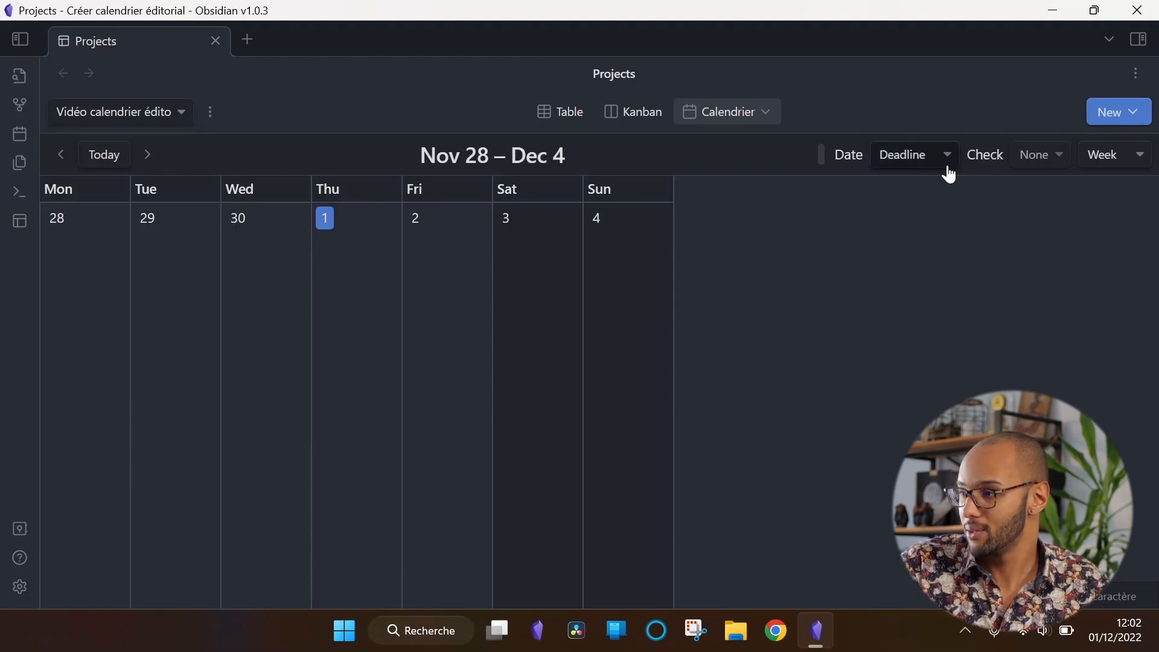
{"action": "left_click", "coordinate": [1125, 166]}
{"action": "left_click", "coordinate": [1125, 176]}
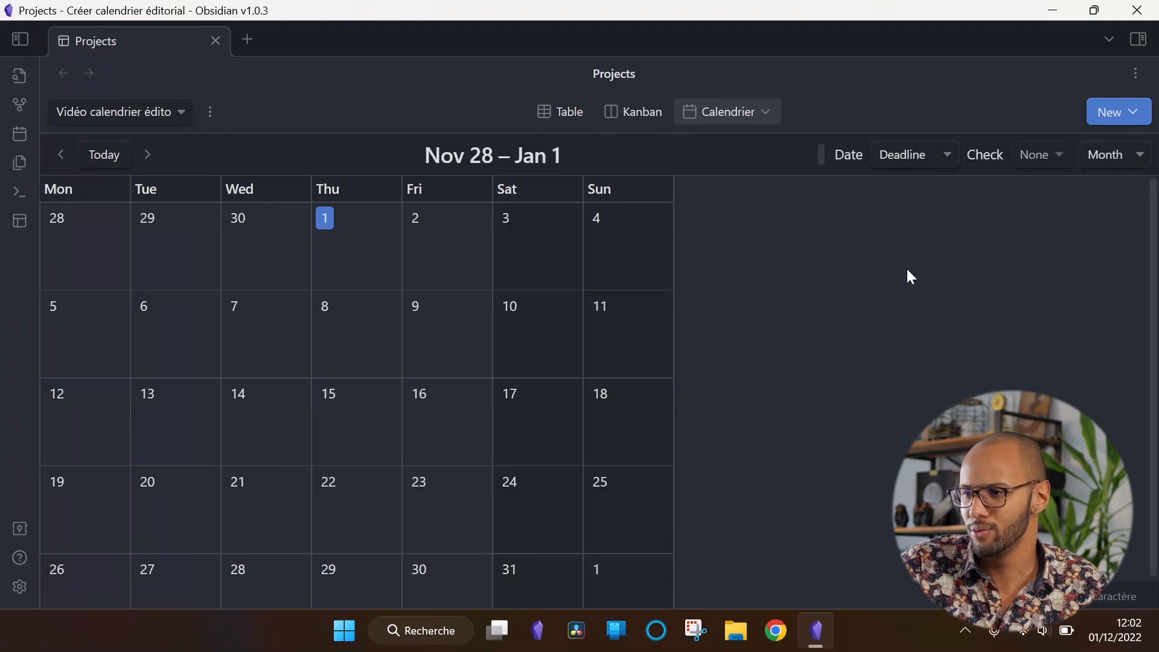
{"action": "left_click", "coordinate": [63, 154]}
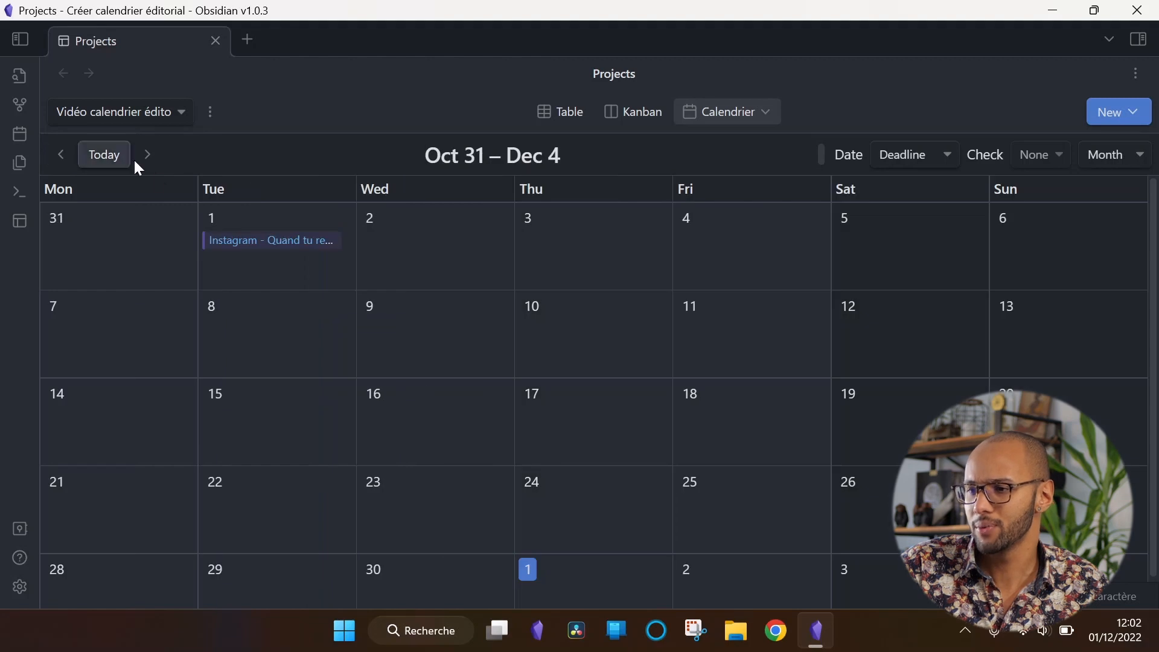
{"action": "left_click", "coordinate": [62, 156]}
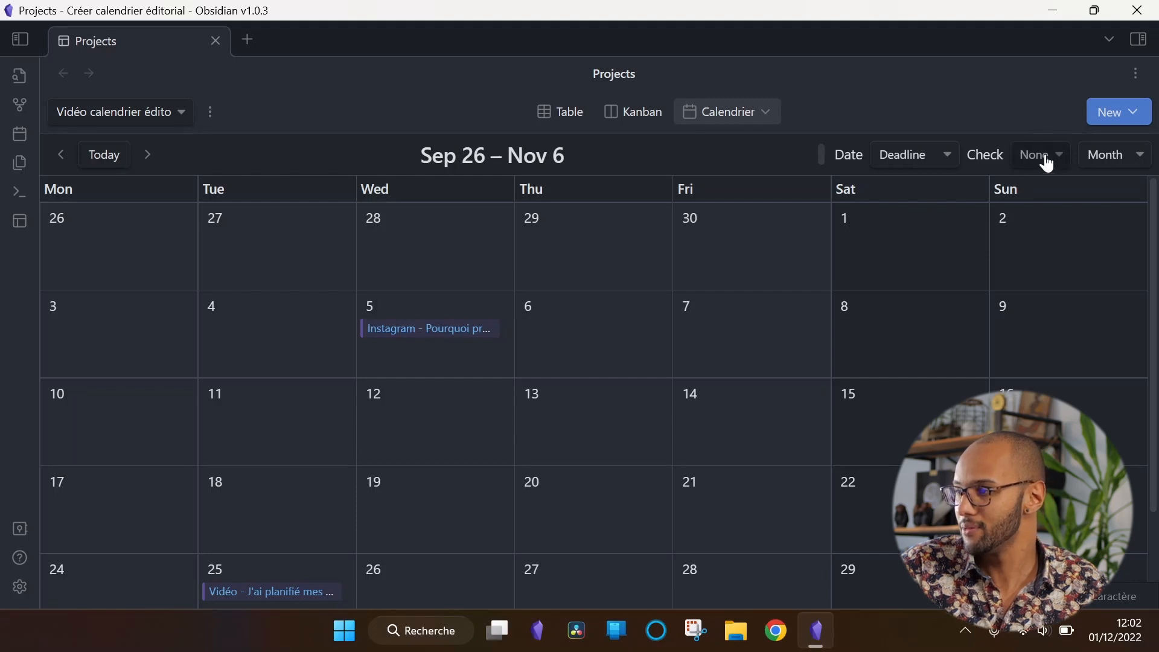
- Change the calendar's date field to Publication and go back one month
{"action": "left_click", "coordinate": [915, 156]}
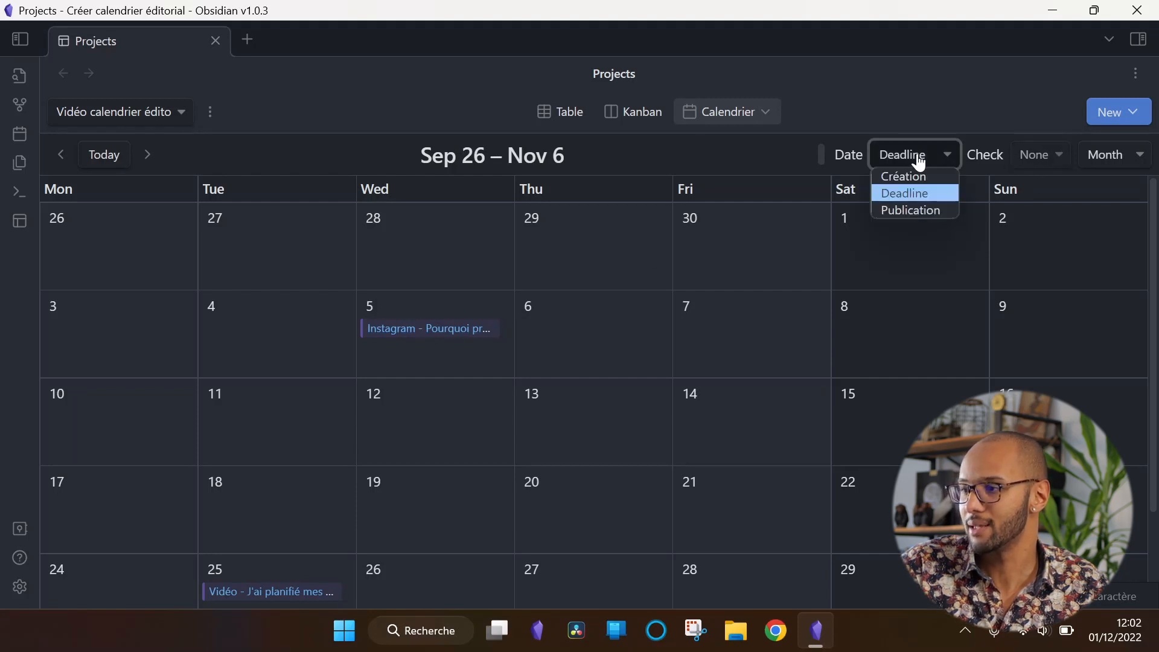
{"action": "left_click", "coordinate": [922, 210]}
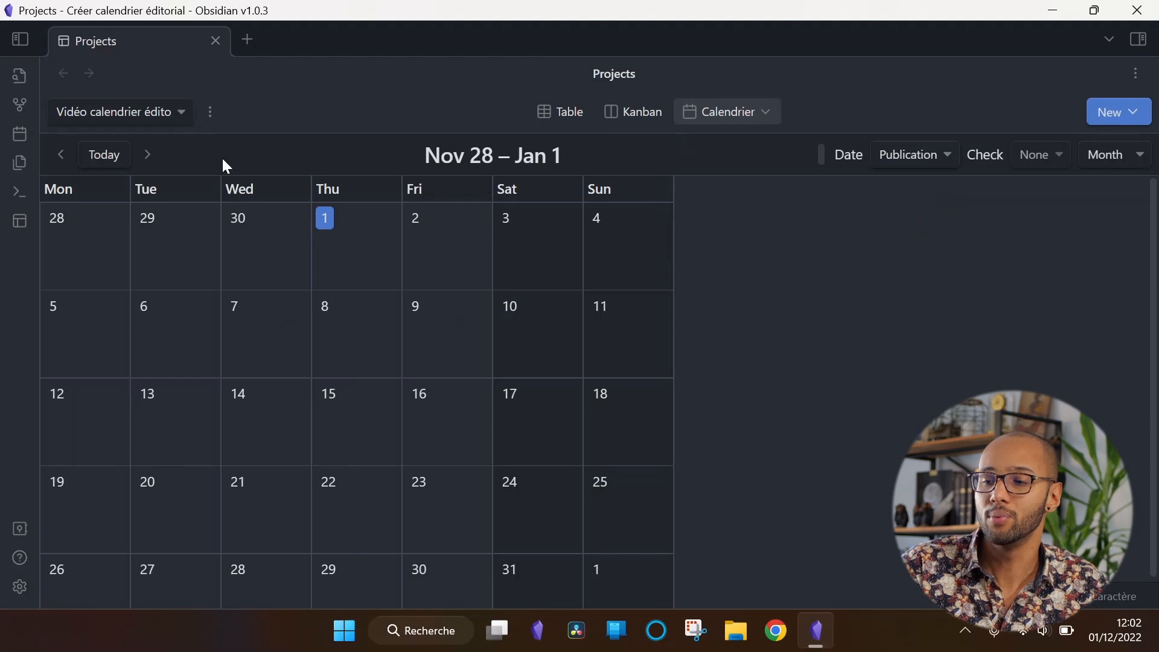
{"action": "left_click", "coordinate": [63, 154]}
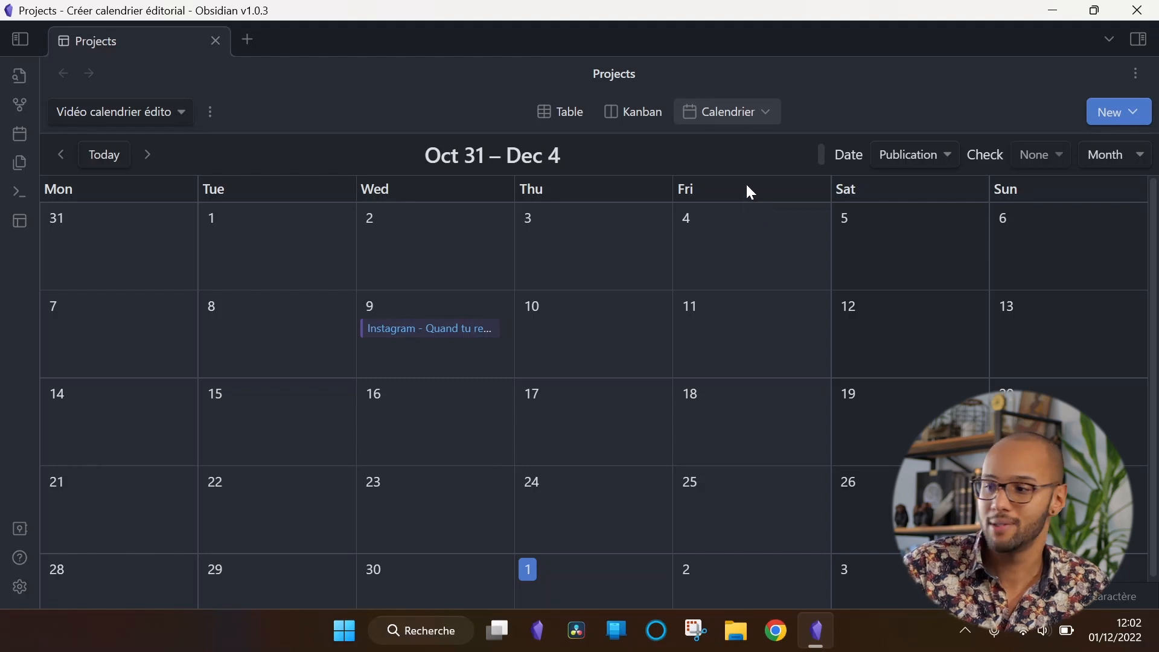
- Add a Gallery view without a custom name to the project "Vidéo calendrier édito"
{"action": "left_click", "coordinate": [1114, 110]}
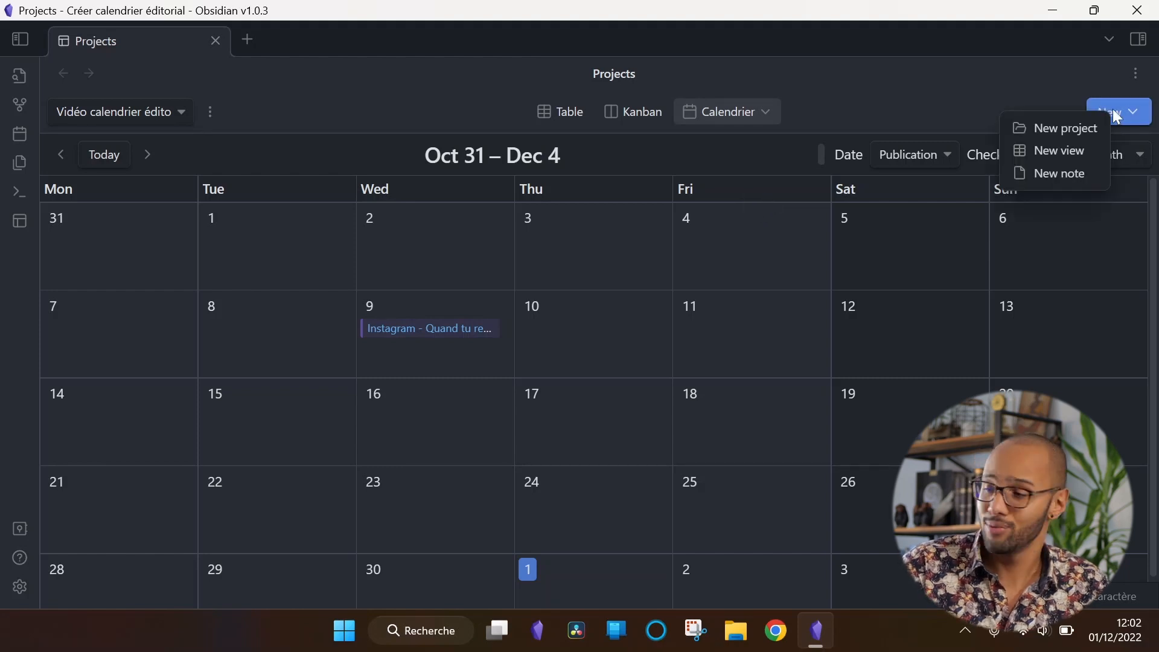
{"action": "left_click", "coordinate": [1078, 150]}
{"action": "left_click", "coordinate": [772, 253]}
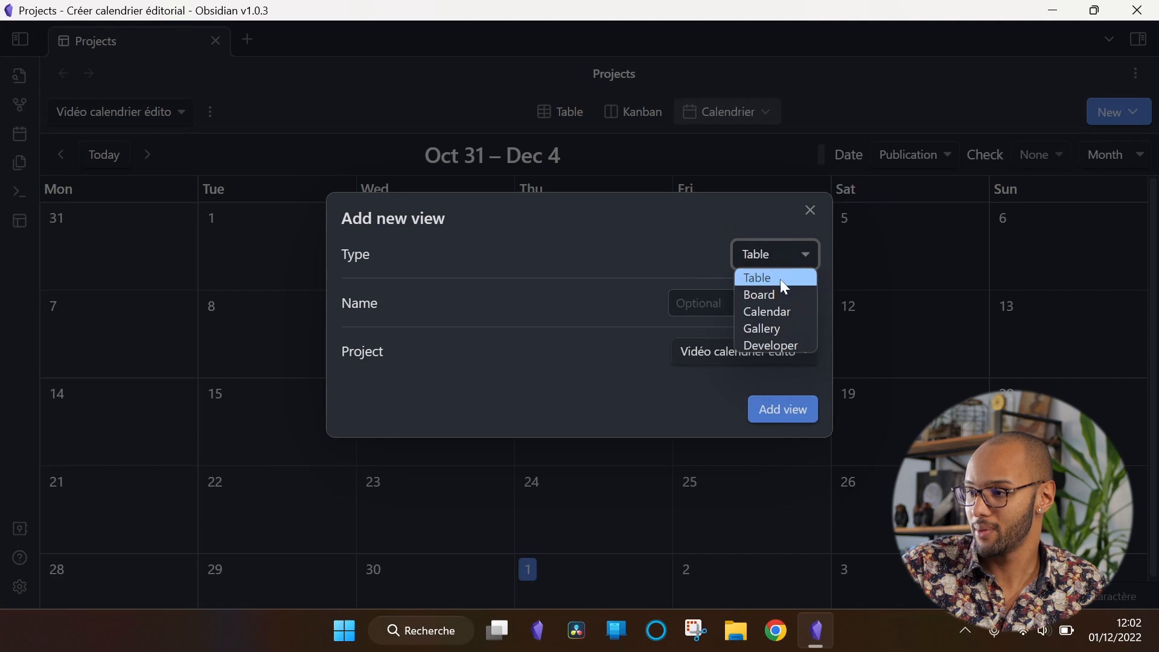
{"action": "left_click", "coordinate": [782, 332]}
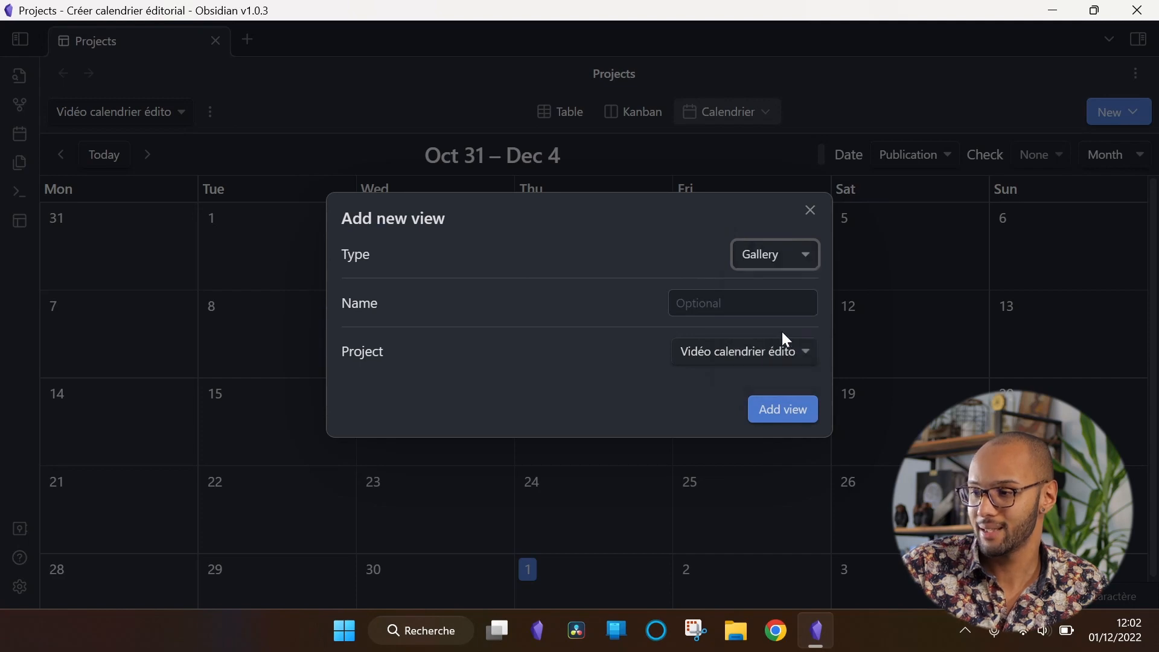
{"action": "left_click", "coordinate": [767, 409]}
- Use the Visuel field as the gallery's cover image and look through the cards
{"action": "left_click", "coordinate": [1121, 158]}
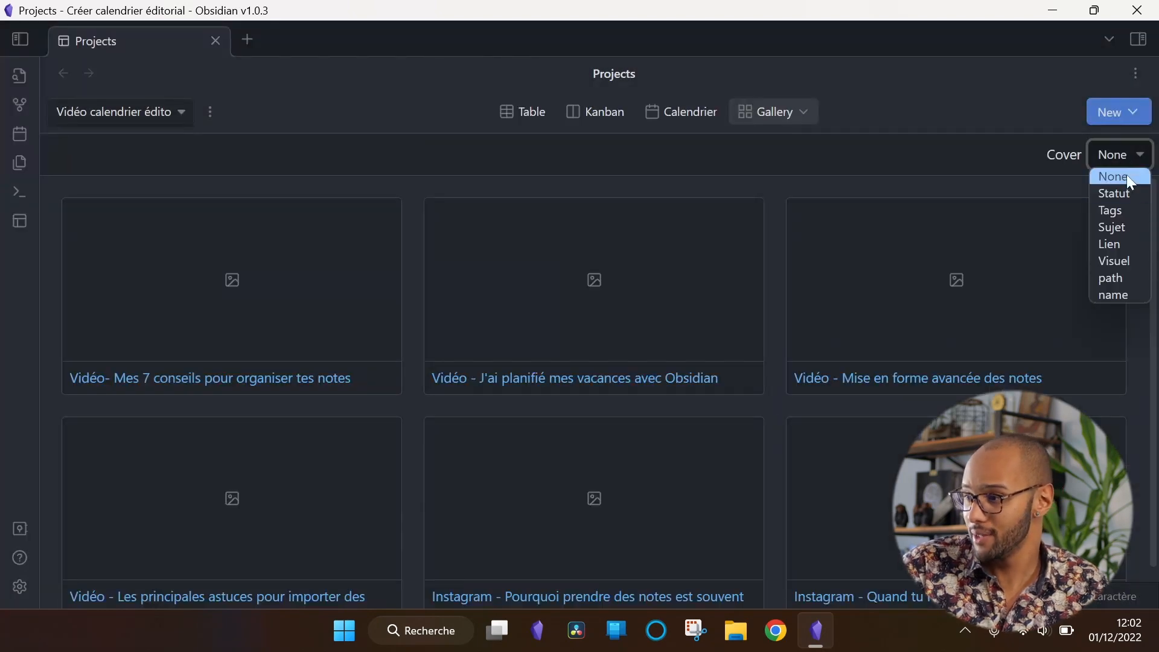
{"action": "left_click", "coordinate": [1112, 261]}
{"action": "scroll", "coordinate": [775, 379], "scroll_direction": "down", "scroll_amount": 1}
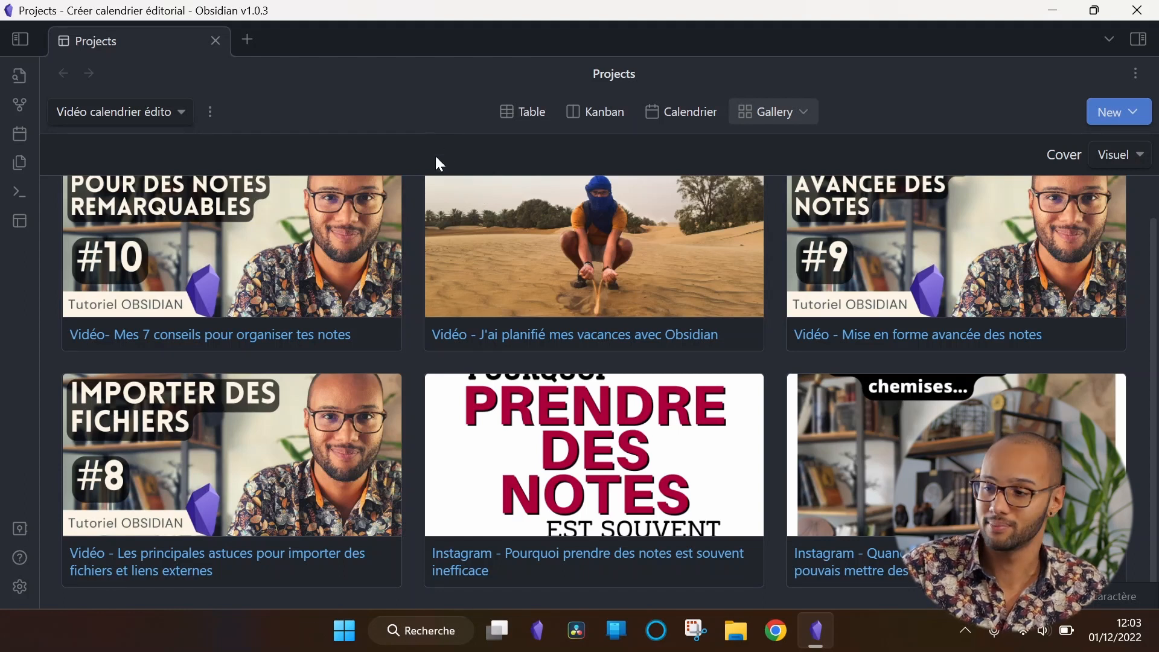
- From the table view, create a note named "Instagram - Nouveau post" using the template Modèles/Instagram - Modèle.md
{"action": "left_click", "coordinate": [537, 110]}
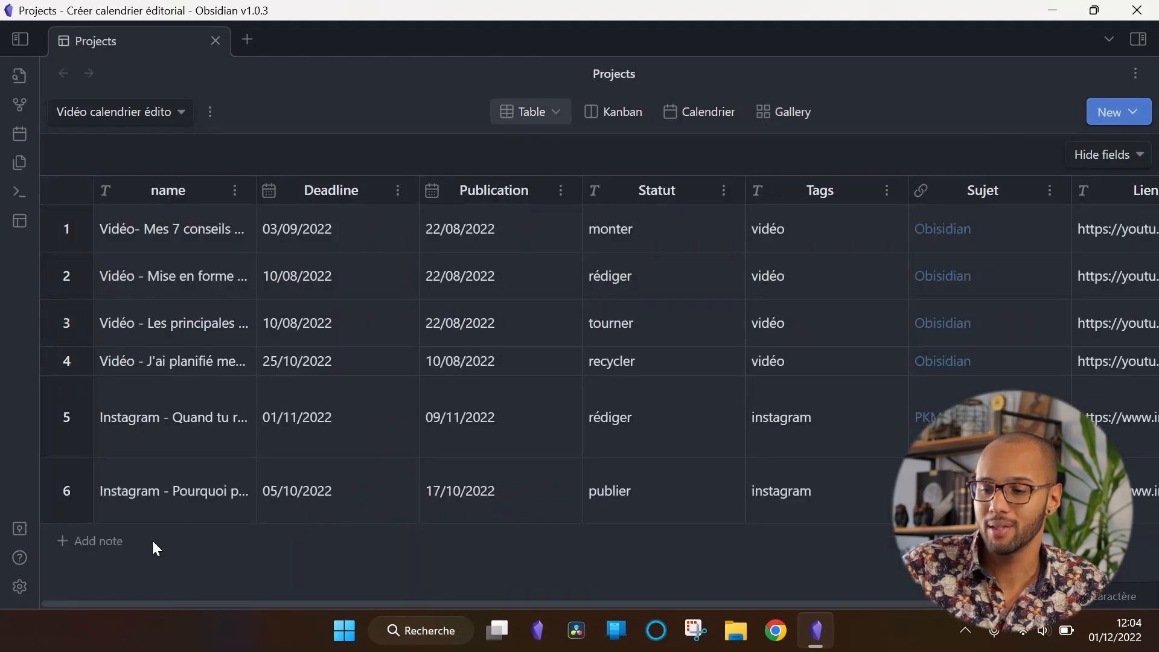
{"action": "left_click", "coordinate": [94, 541]}
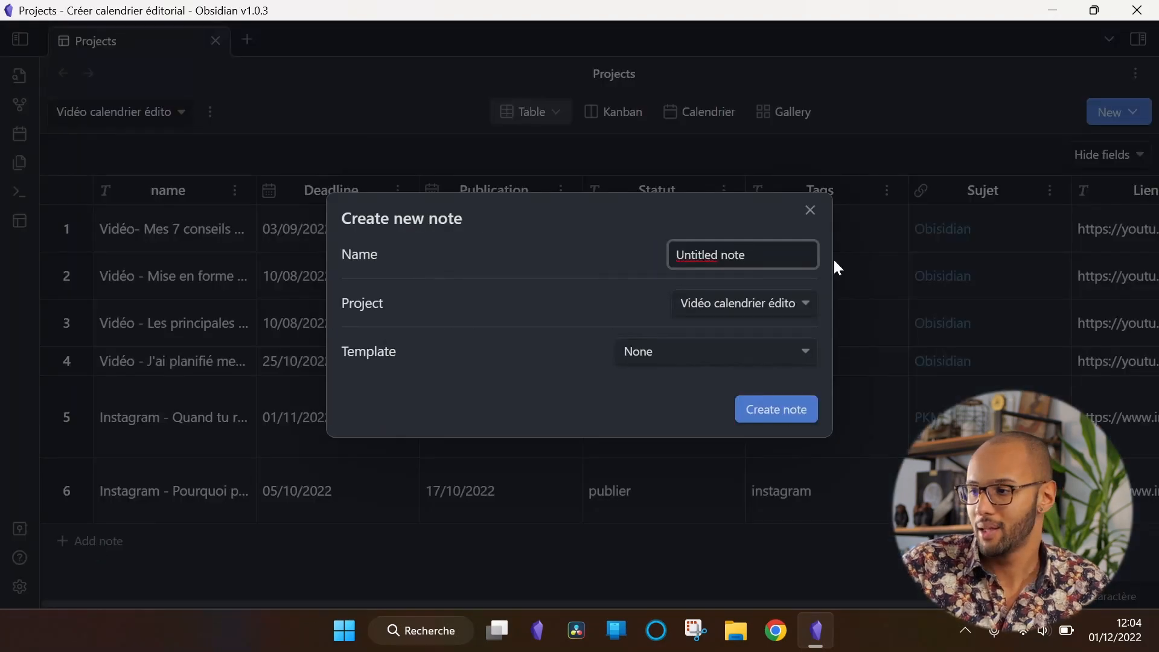
{"action": "left_click_drag", "start_coordinate": [746, 255], "coordinate": [666, 269]}
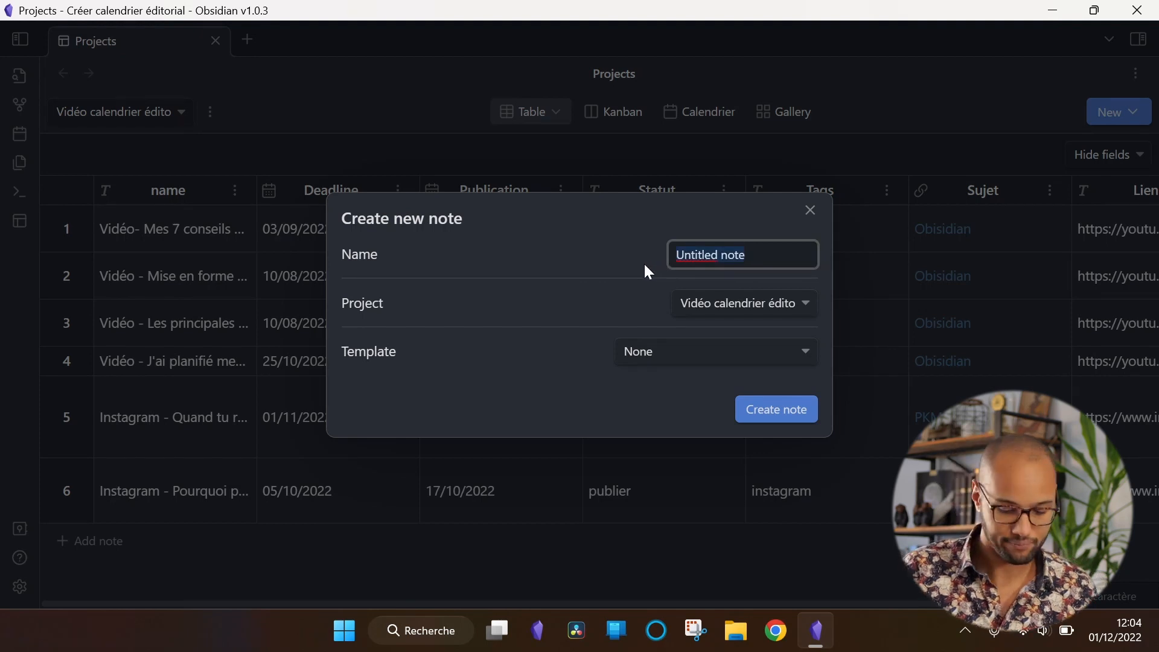
{"action": "type", "text": "Insta"}
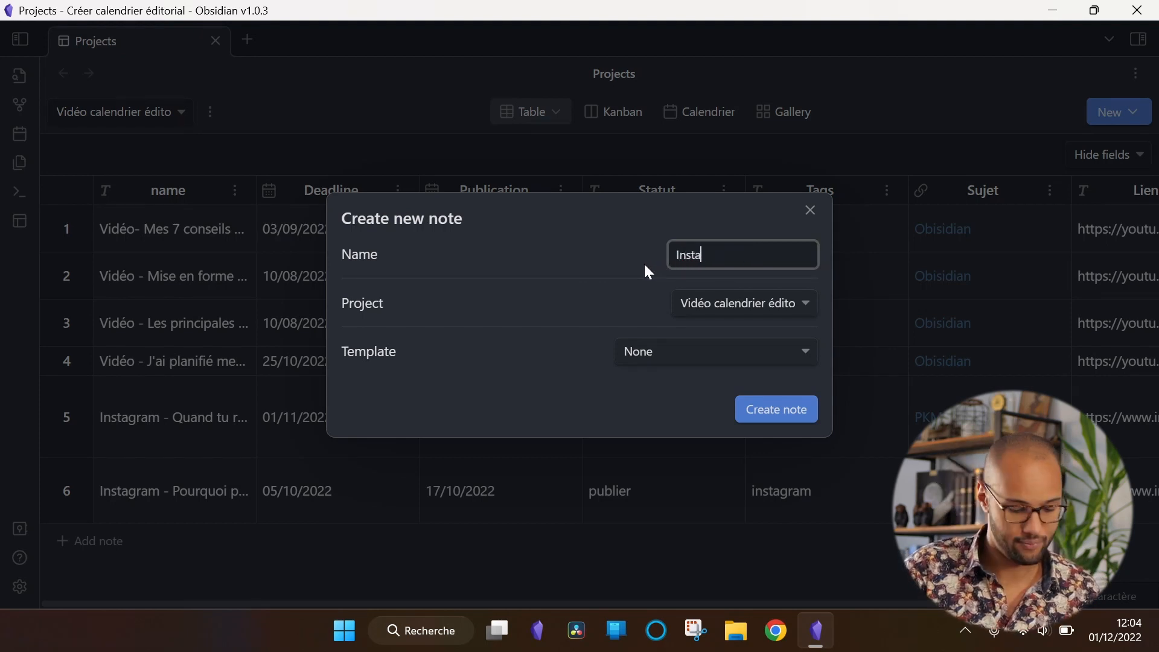
{"action": "type", "text": "gram - N"}
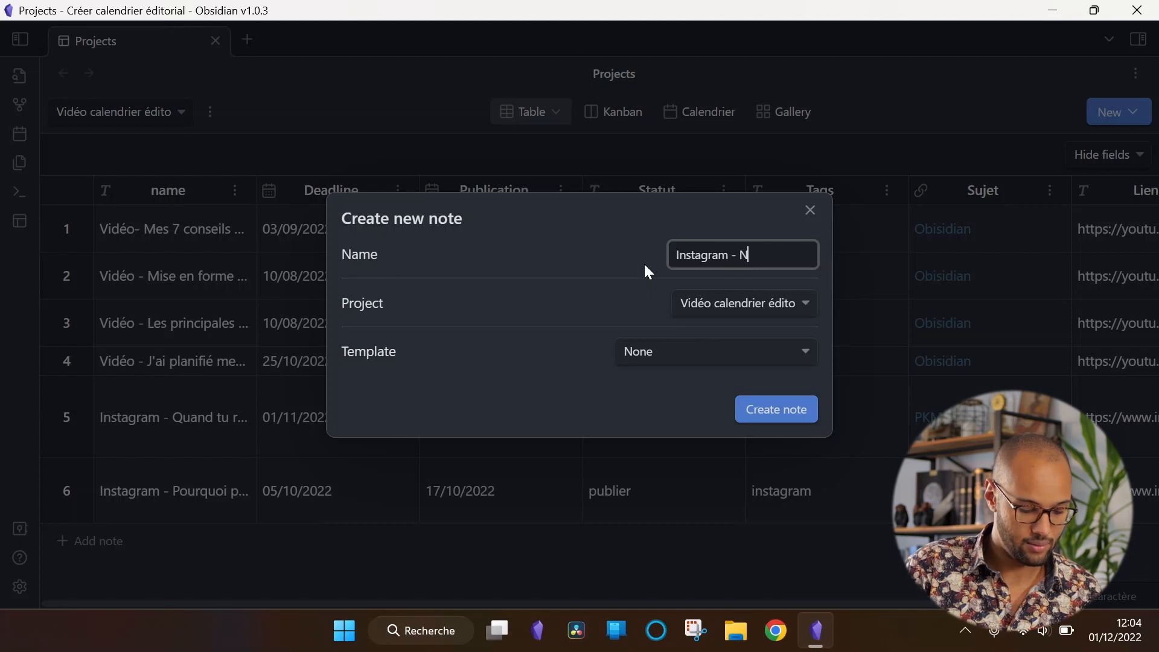
{"action": "type", "text": "ouveau post"}
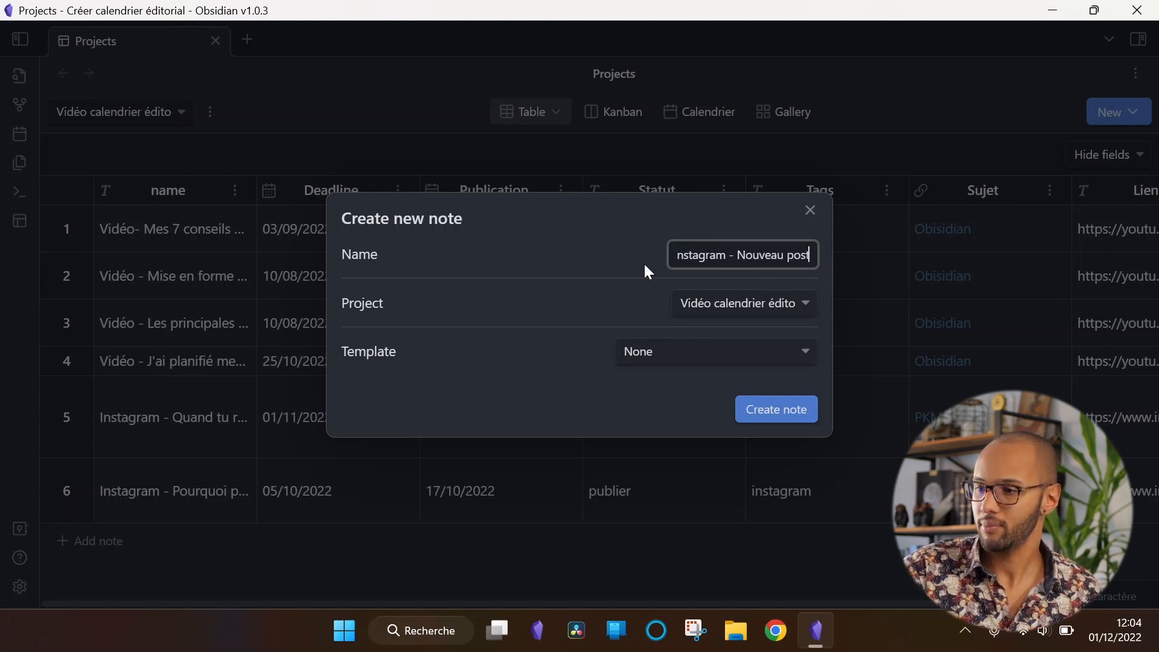
{"action": "left_click", "coordinate": [737, 305]}
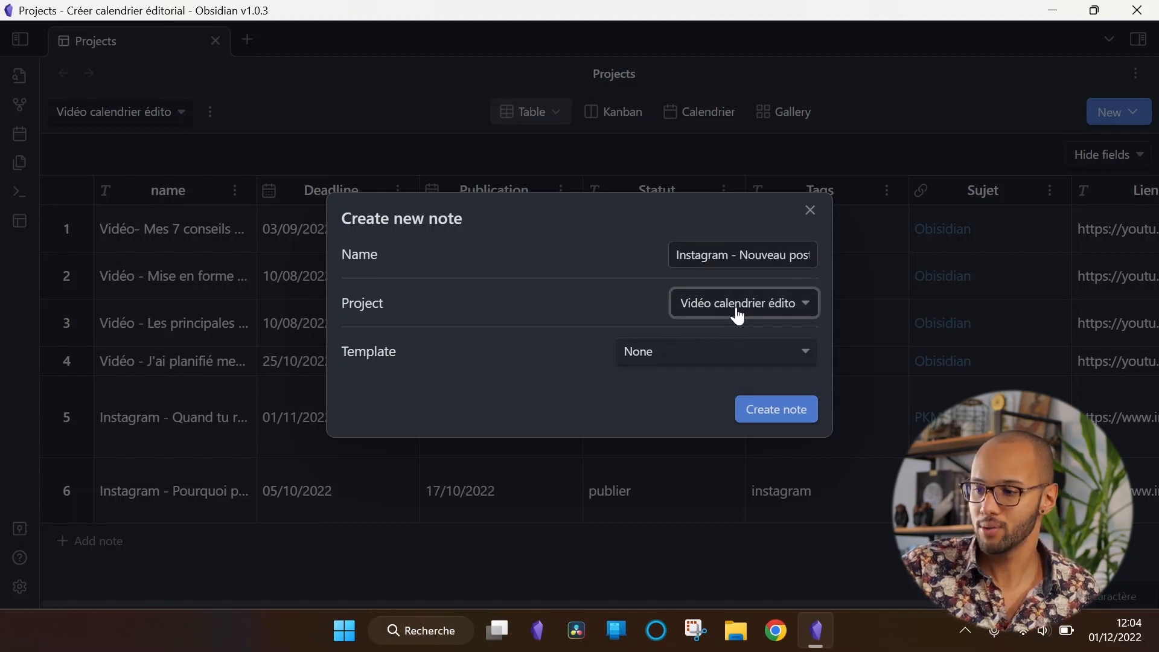
{"action": "left_click", "coordinate": [725, 352]}
{"action": "left_click", "coordinate": [708, 404]}
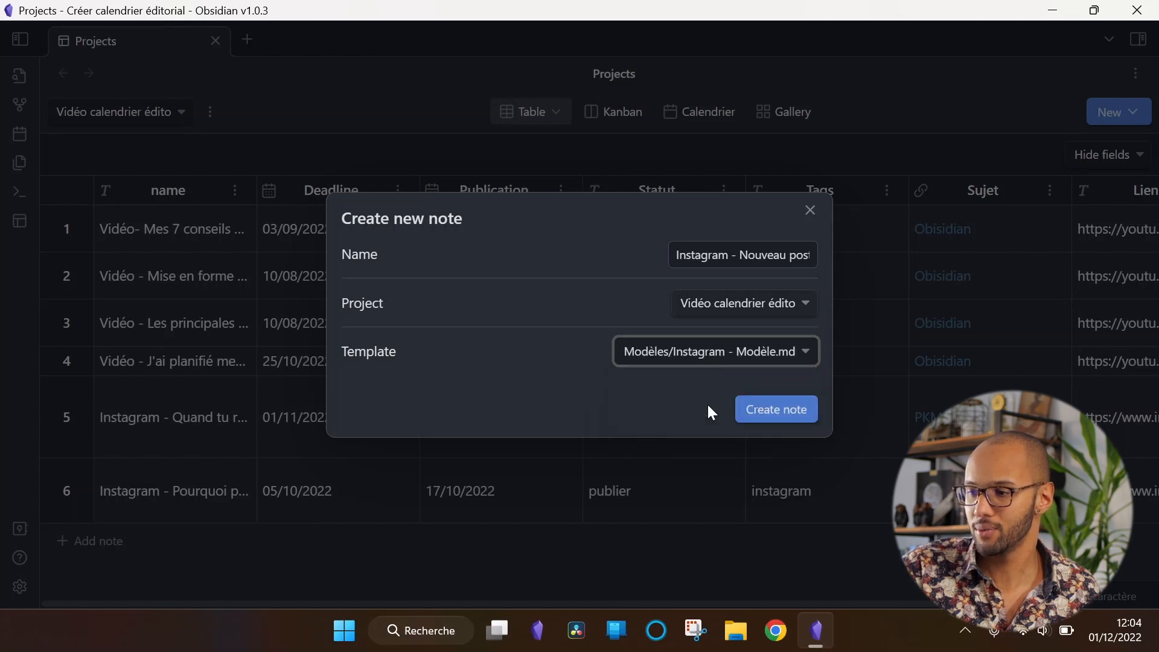
{"action": "left_click", "coordinate": [799, 412]}
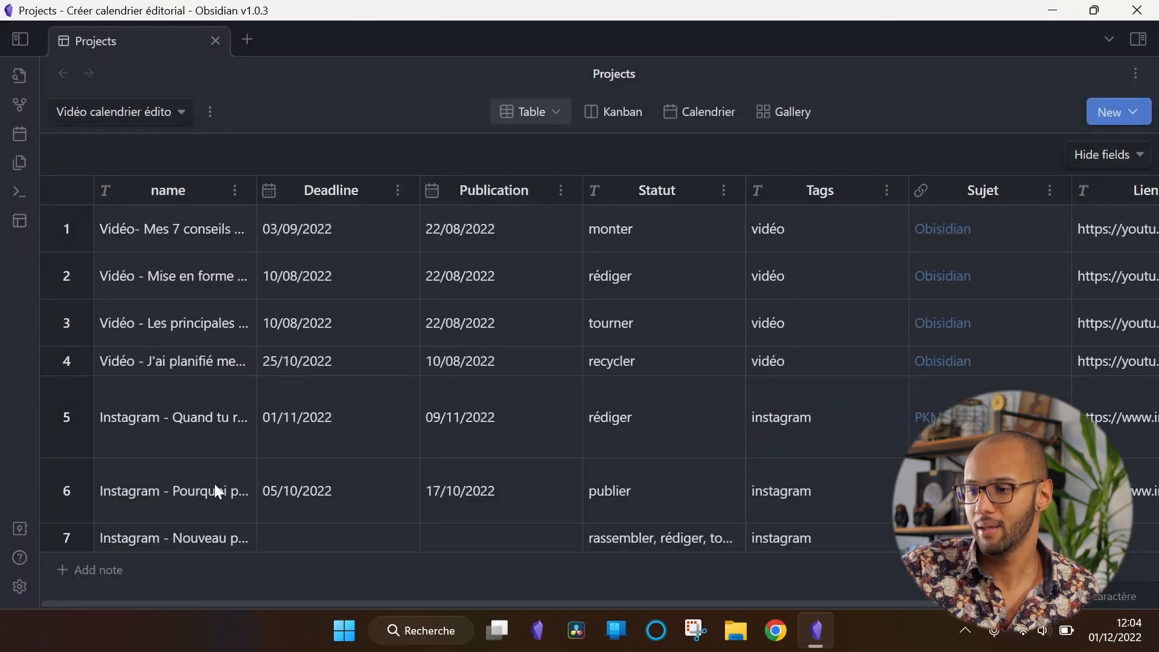
- Open the note "Instagram - Nouveau post", reduce its Statut to rassembler, and return to the projects table
{"action": "left_click", "coordinate": [198, 544]}
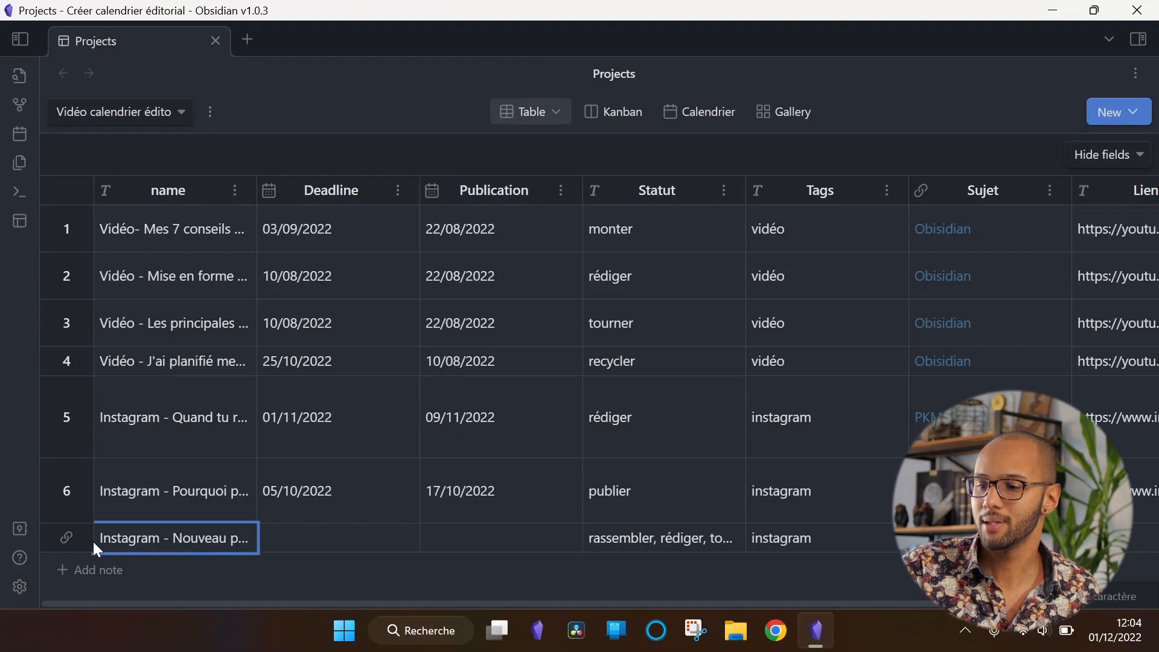
{"action": "left_click", "coordinate": [68, 537]}
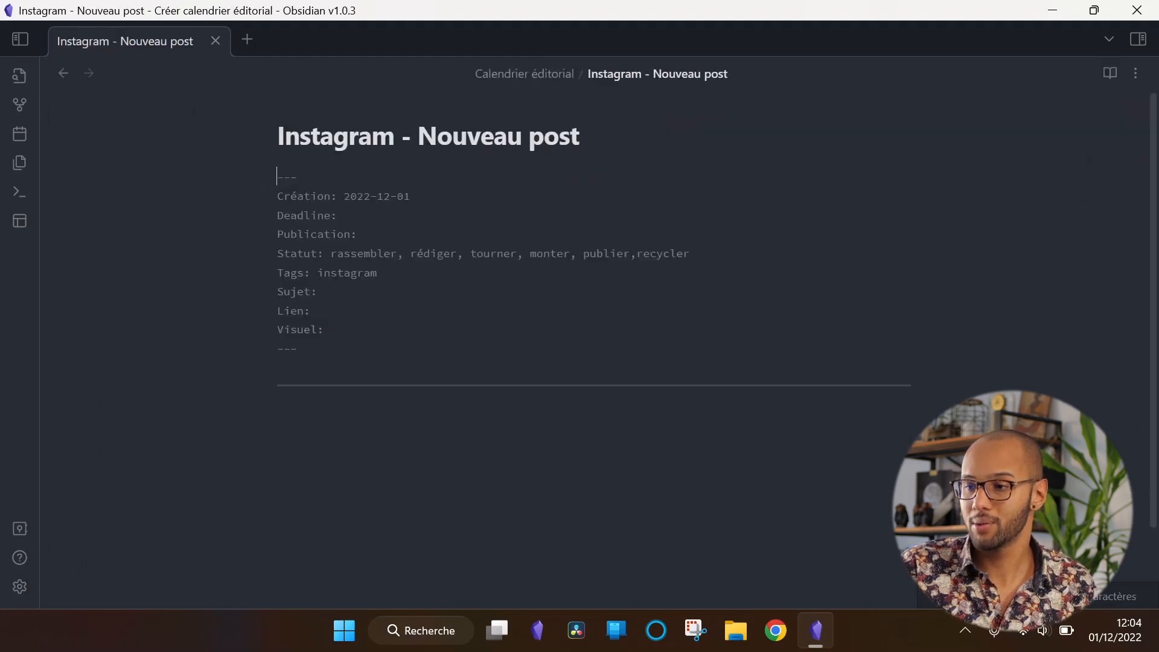
{"action": "left_click_drag", "start_coordinate": [397, 254], "coordinate": [693, 250]}
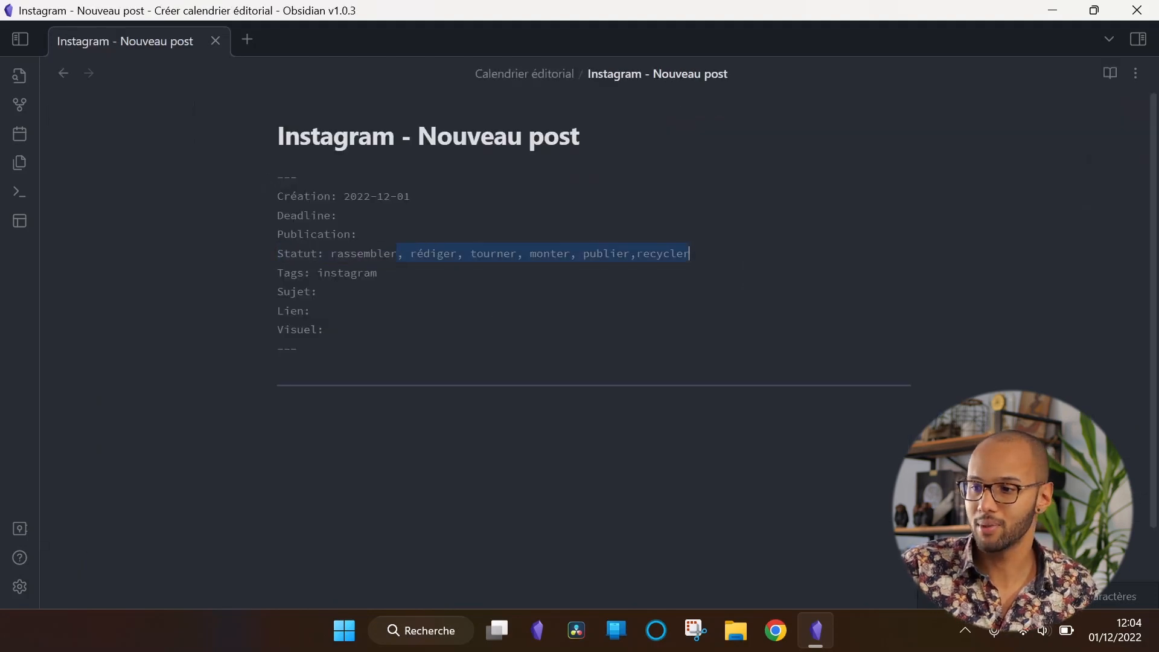
{"action": "key", "text": "BackSpace"}
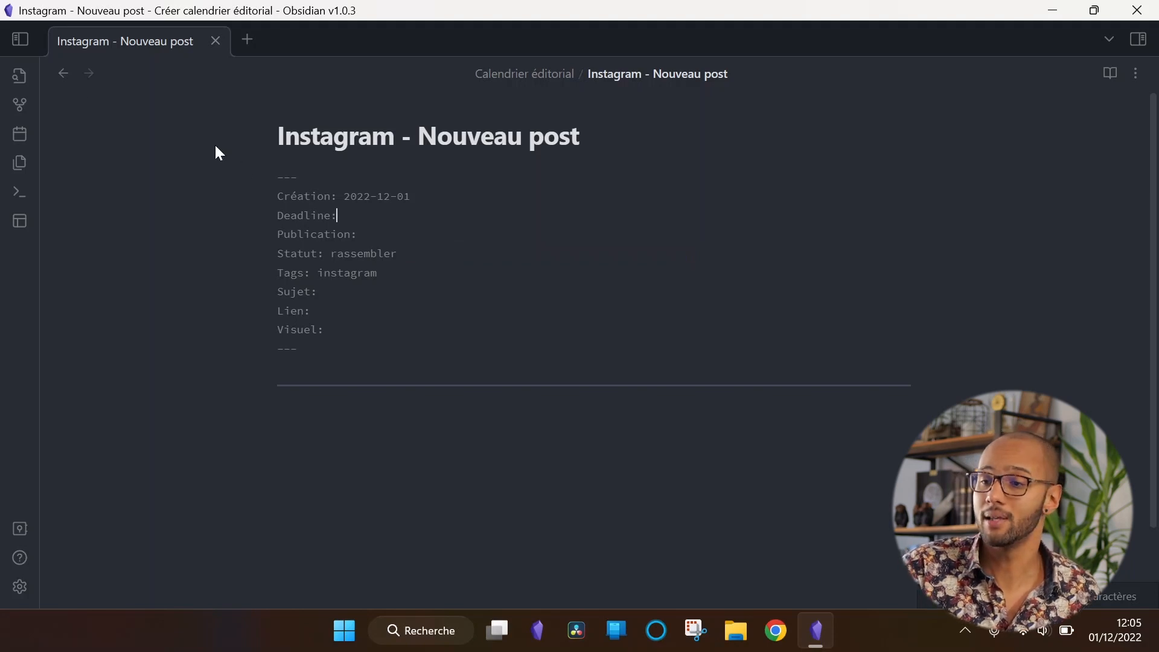
{"action": "left_click", "coordinate": [62, 73]}
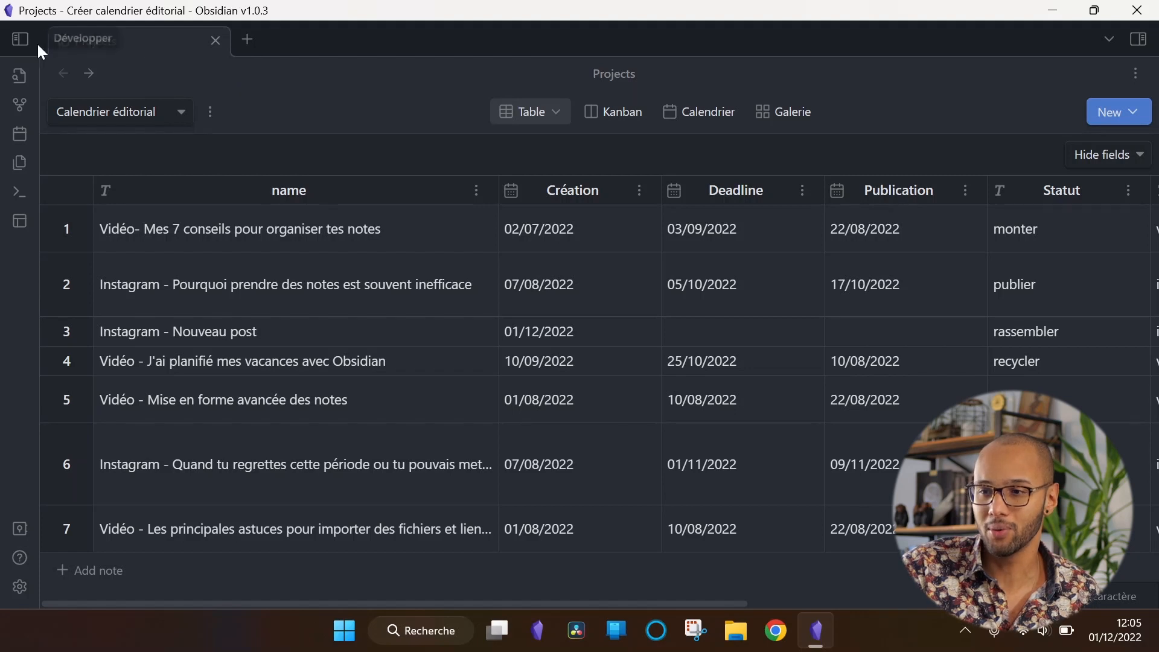
- Examine the notes in the Calendrier éditorial folder and the properties of the Instagram - Modèle template in Modèles
{"action": "left_click", "coordinate": [21, 40]}
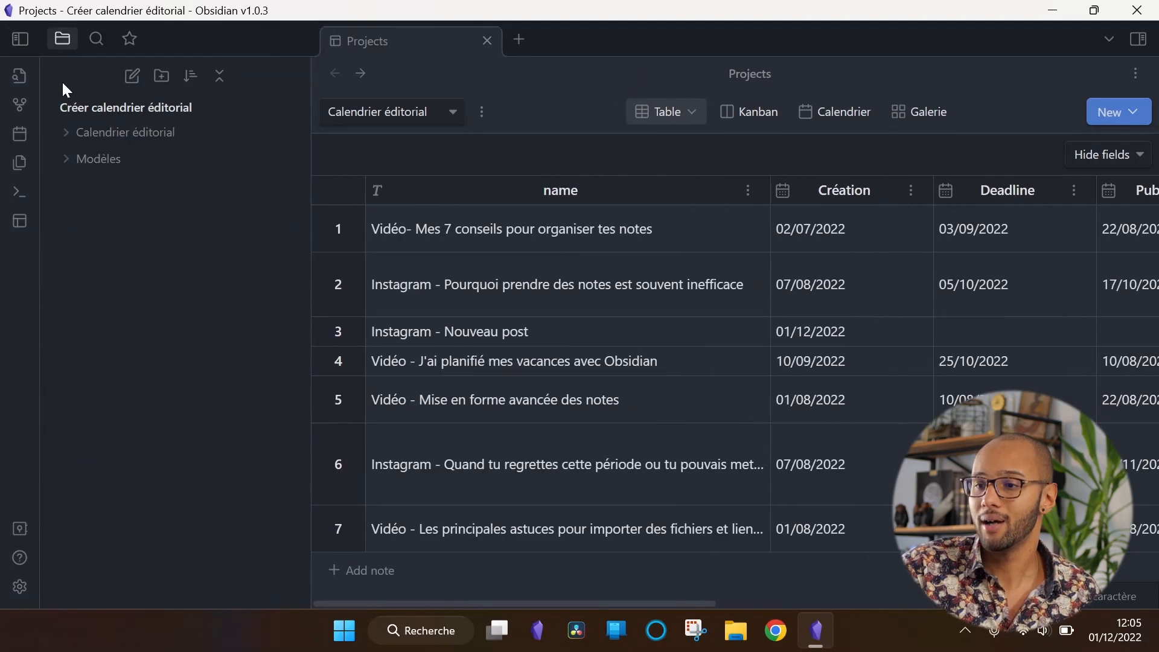
{"action": "left_click", "coordinate": [121, 132]}
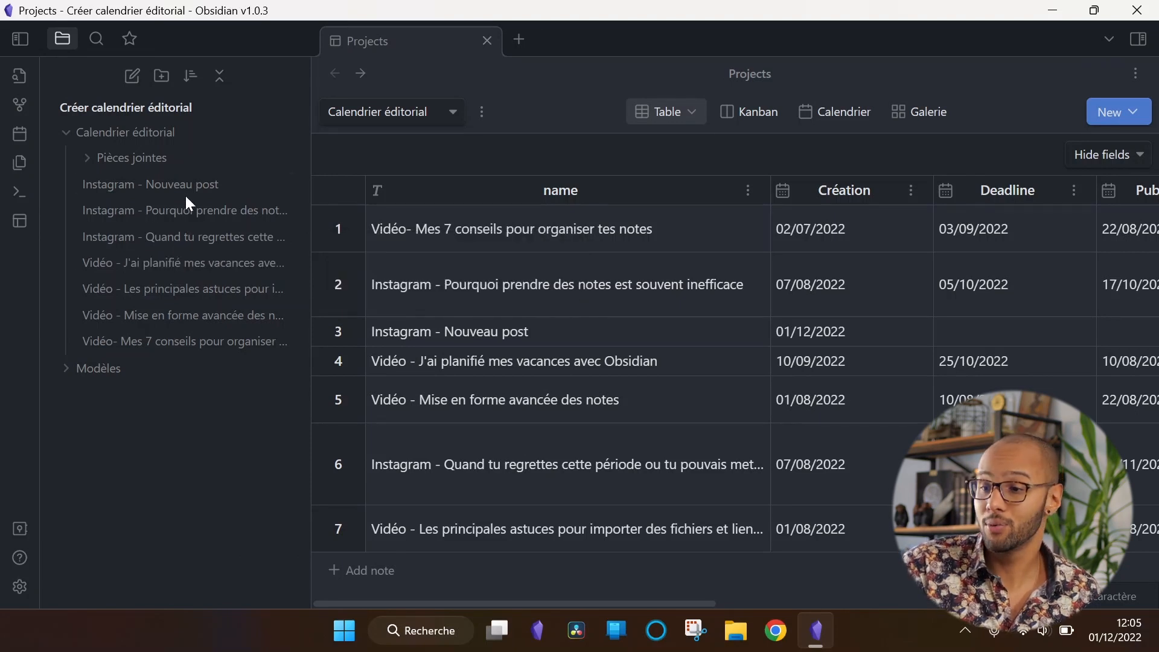
{"action": "left_click", "coordinate": [167, 137]}
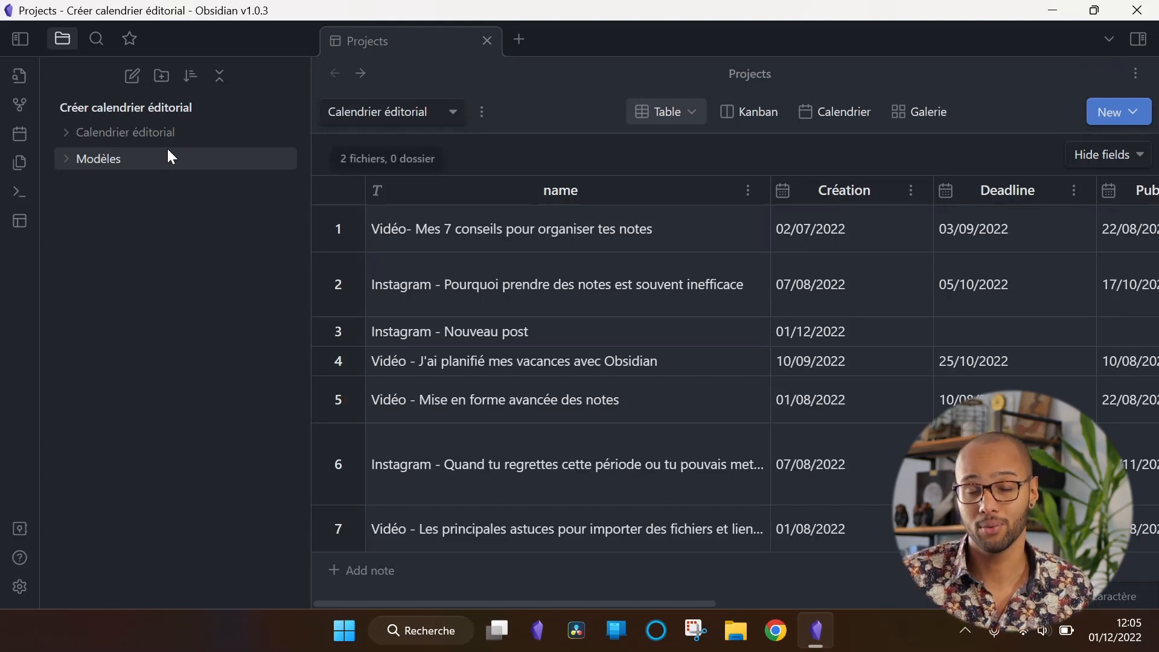
{"action": "left_click", "coordinate": [170, 157]}
{"action": "left_click", "coordinate": [162, 184]}
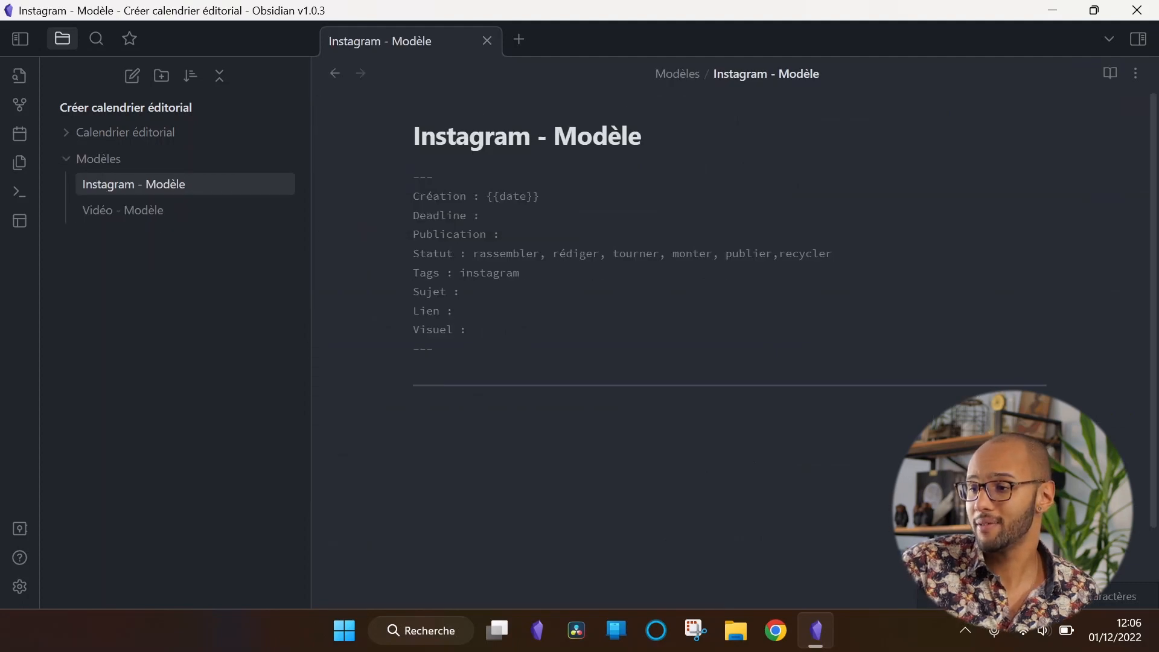
{"action": "left_click_drag", "start_coordinate": [473, 330], "coordinate": [358, 193]}
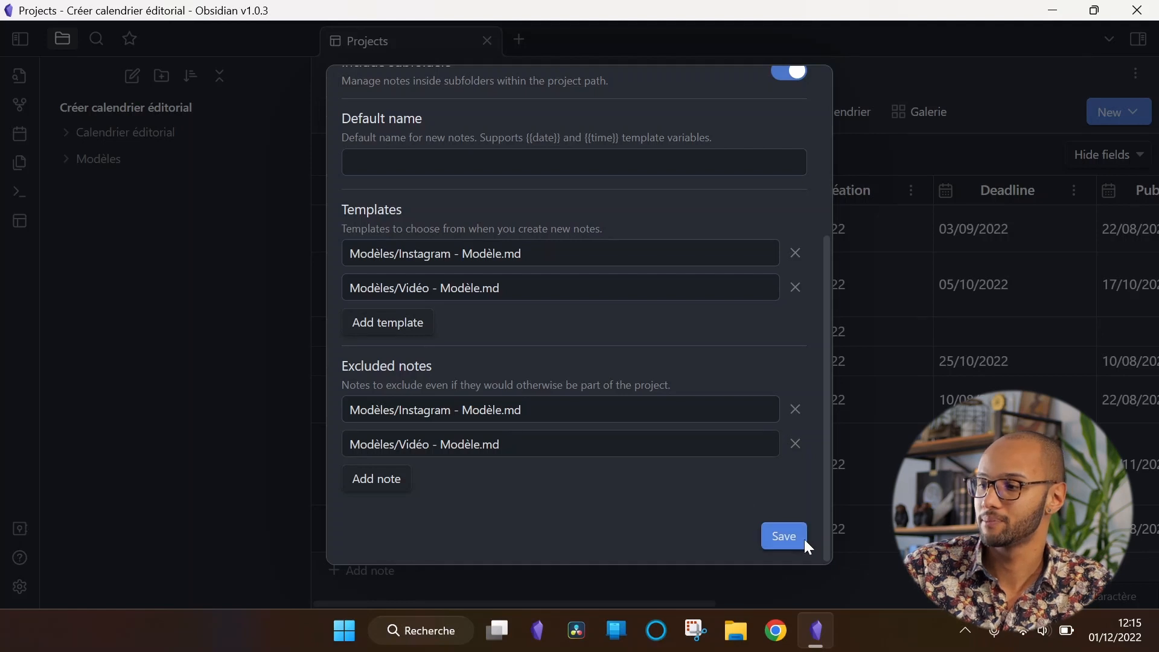
- Save the project settings with the Instagram and Vidéo models as templates and as excluded notes
{"action": "left_click", "coordinate": [784, 536]}
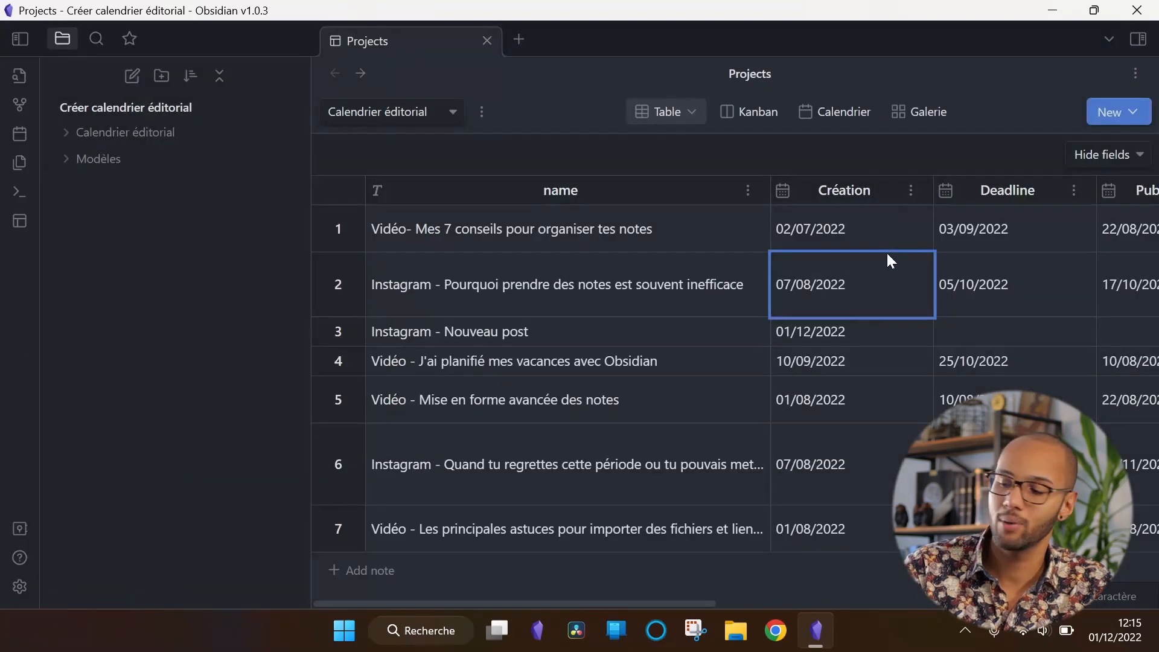
- Hide the Création column in the Calendrier éditorial table and open the list of field visibility switches
{"action": "left_click", "coordinate": [912, 190]}
{"action": "left_click", "coordinate": [952, 323]}
{"action": "scroll", "coordinate": [936, 317], "scroll_direction": "right", "scroll_amount": 10}
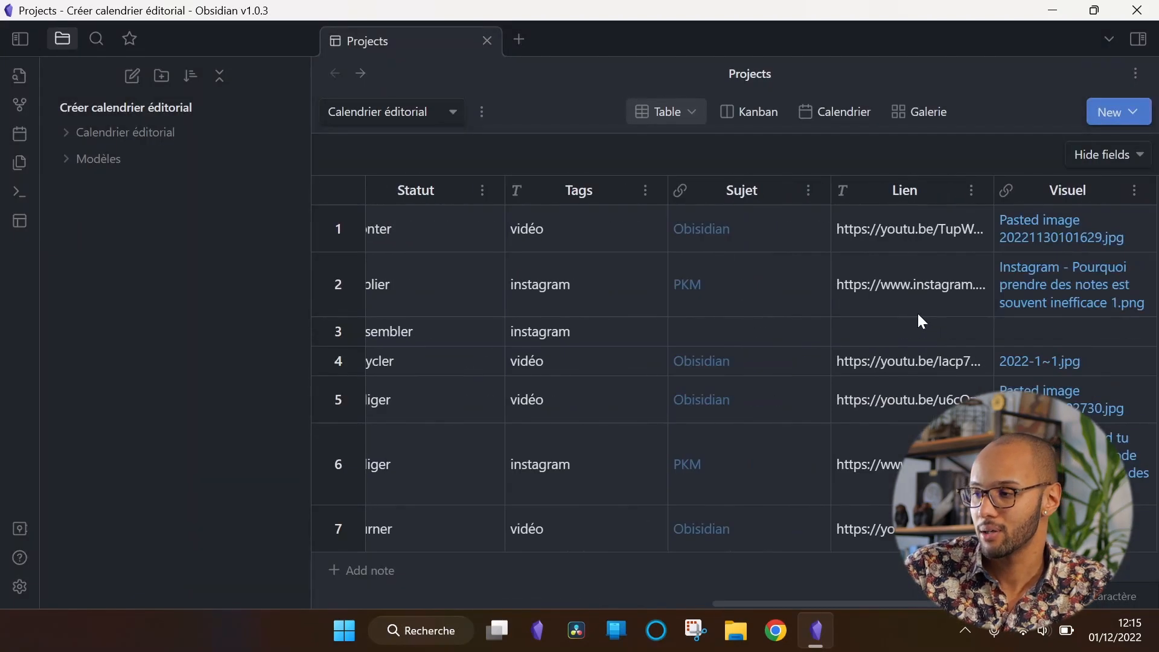
{"action": "left_click", "coordinate": [1124, 154]}
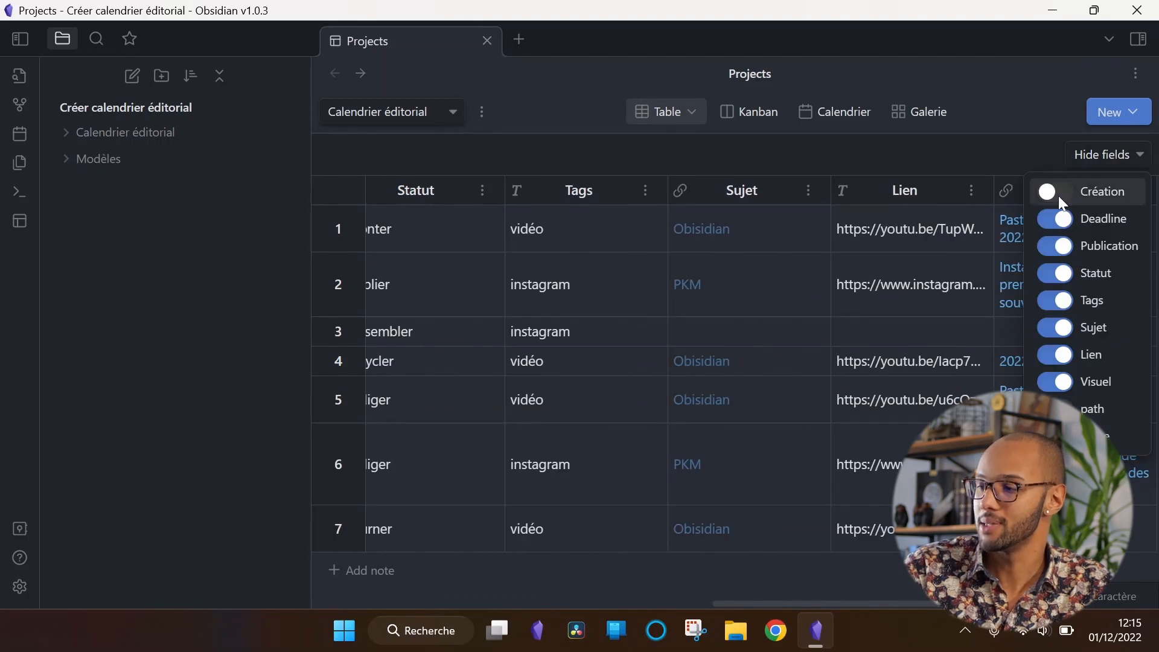
- Show the Calendrier éditorial project as a Kanban board and check which field can group its columns by status
{"action": "left_click", "coordinate": [749, 115]}
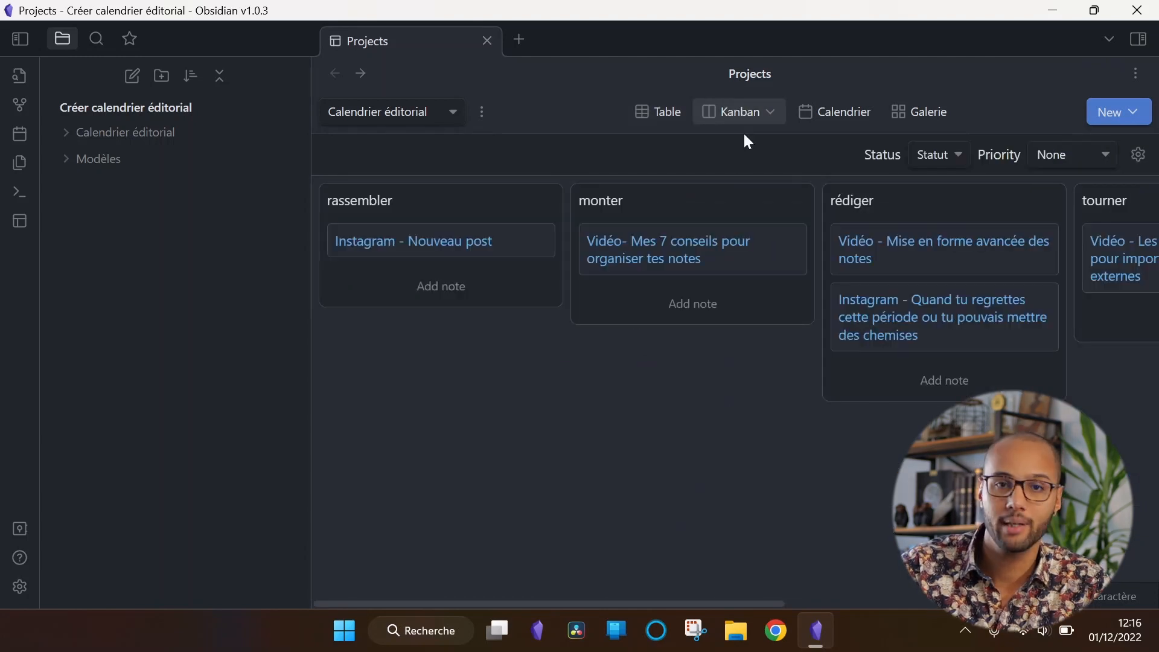
{"action": "left_click", "coordinate": [959, 159]}
{"action": "left_click", "coordinate": [960, 158]}
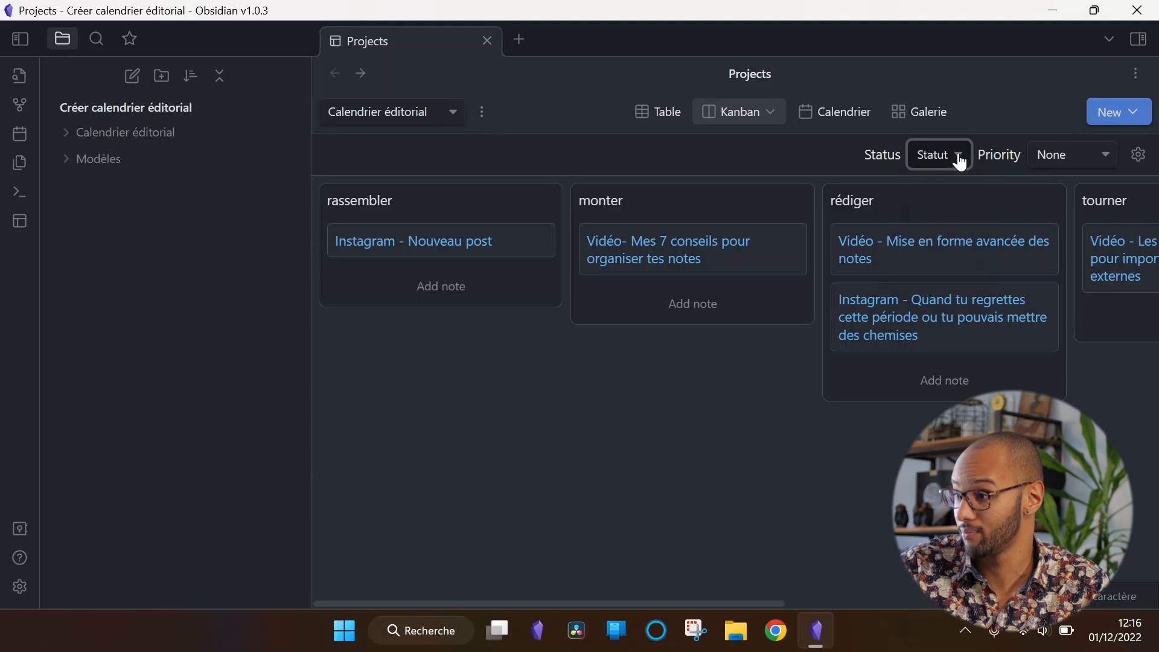
- View the properties of the card "Vidéo- Mes 7 conseils pour organiser tes notes", open its note in a new tab, and close it
{"action": "left_click", "coordinate": [669, 250]}
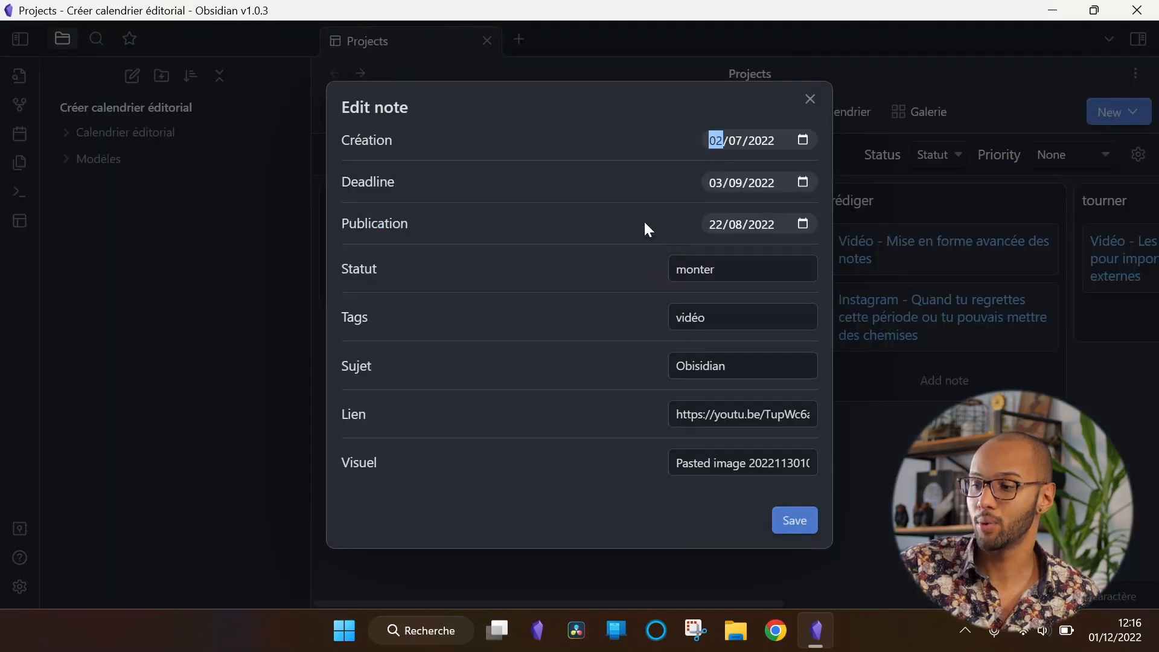
{"action": "key", "text": "Escape"}
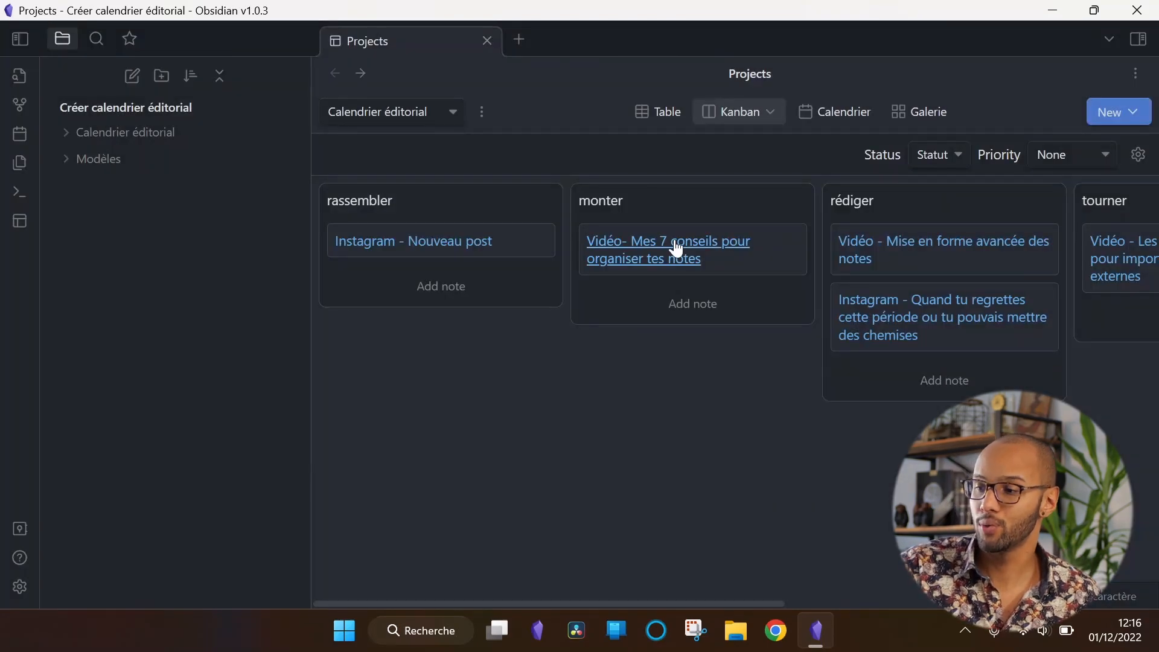
{"action": "left_click", "coordinate": [677, 249]}
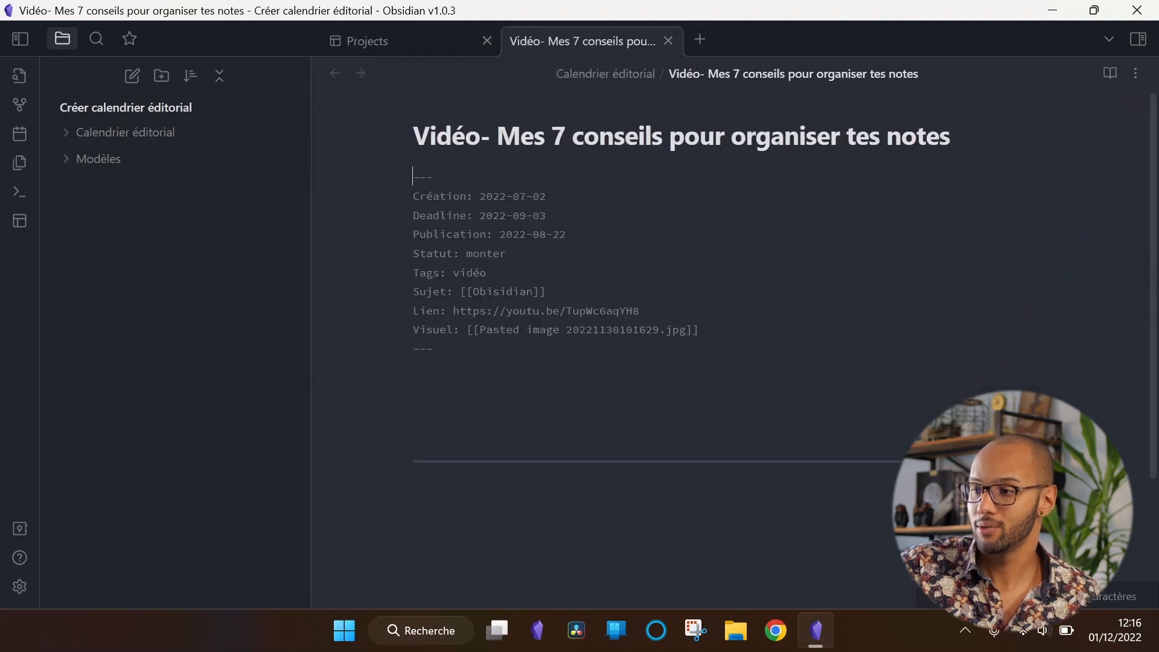
{"action": "key", "text": "ctrl+w"}
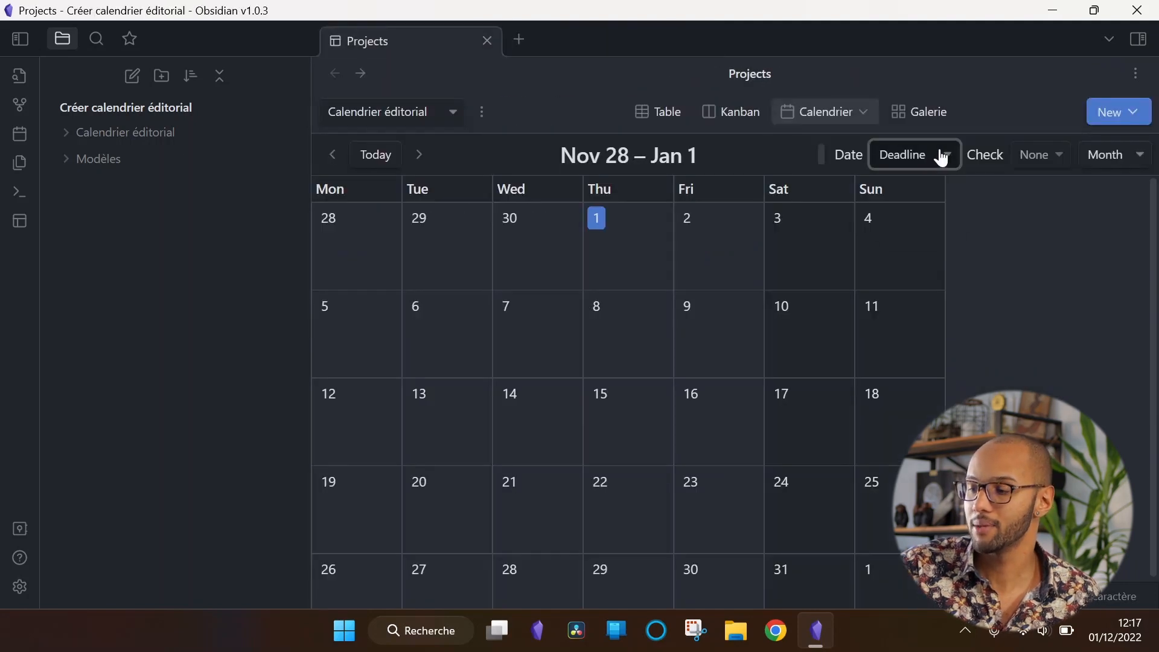
- In the monthly calendar view, open the choices for the field that supplies the notes' dates
{"action": "left_click", "coordinate": [937, 154]}
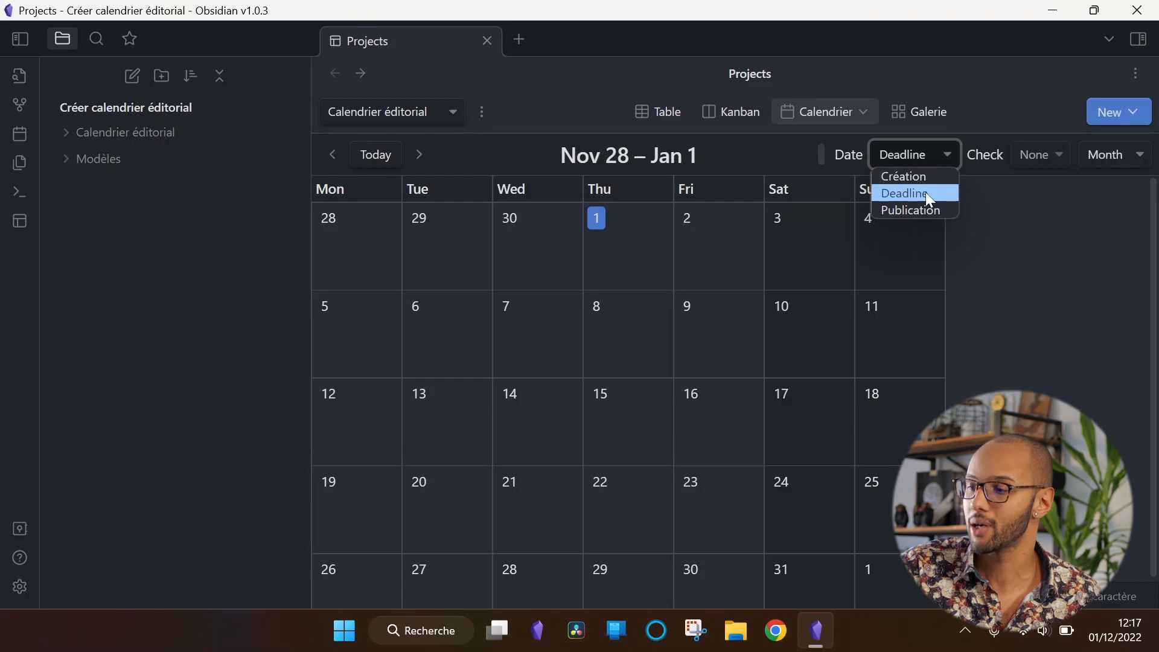